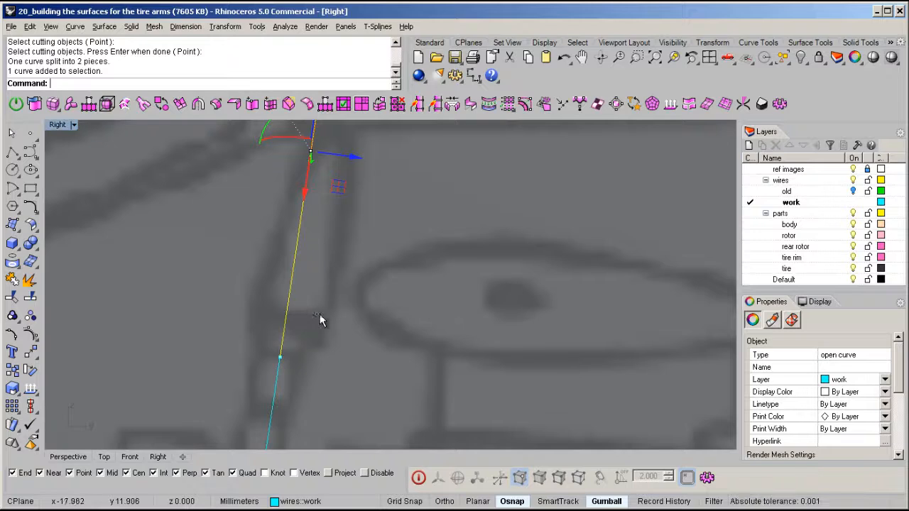
Measure the width of the wheel strut on the side reference image with a temporary polyline.
{"action": "left_click", "coordinate": [348, 245]}
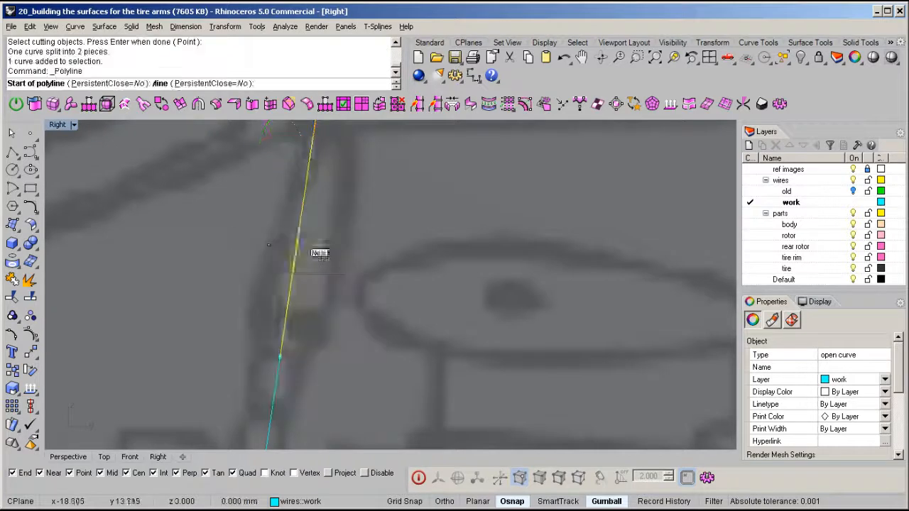
{"action": "left_click", "coordinate": [253, 294]}
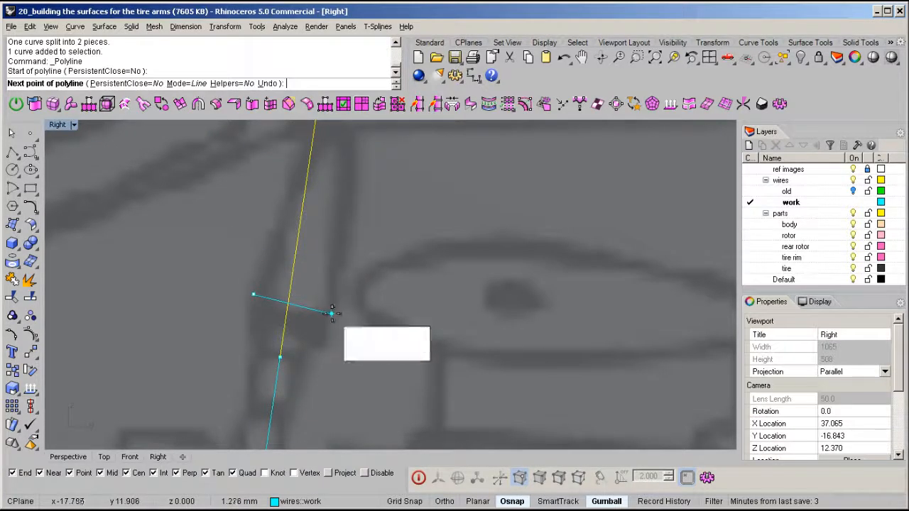
{"action": "key", "text": "Escape"}
Build a flat-capped pipe with a 1.3 mm diameter at both ends along the selected upper strut line.
{"action": "scroll", "coordinate": [332, 314], "scroll_direction": "down", "scroll_amount": 6}
{"action": "middle_click", "coordinate": [342, 275]}
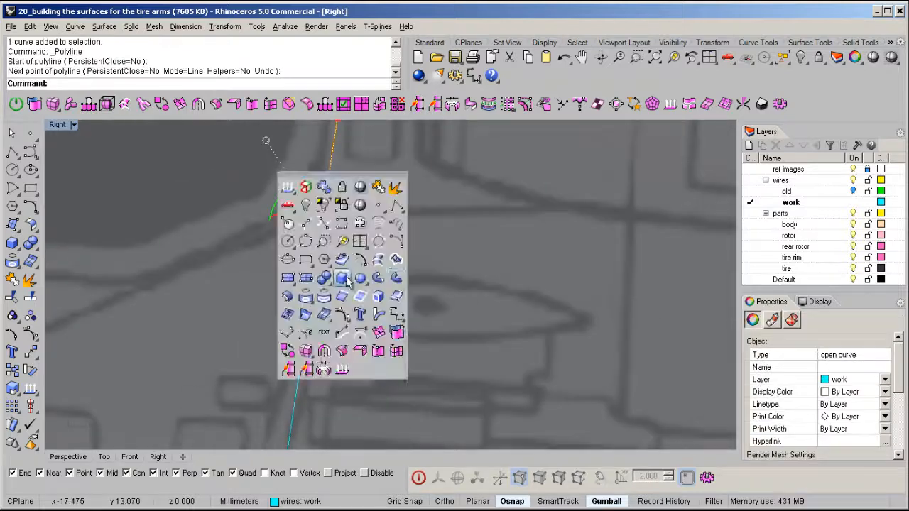
{"action": "left_click", "coordinate": [396, 277]}
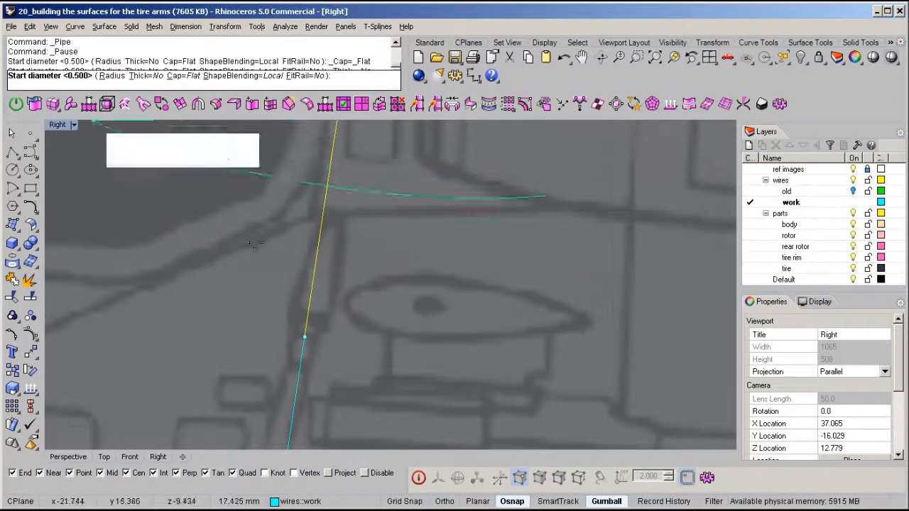
{"action": "type", "text": "1.3"}
{"action": "key", "text": "Return"}
{"action": "key", "text": "Return"}
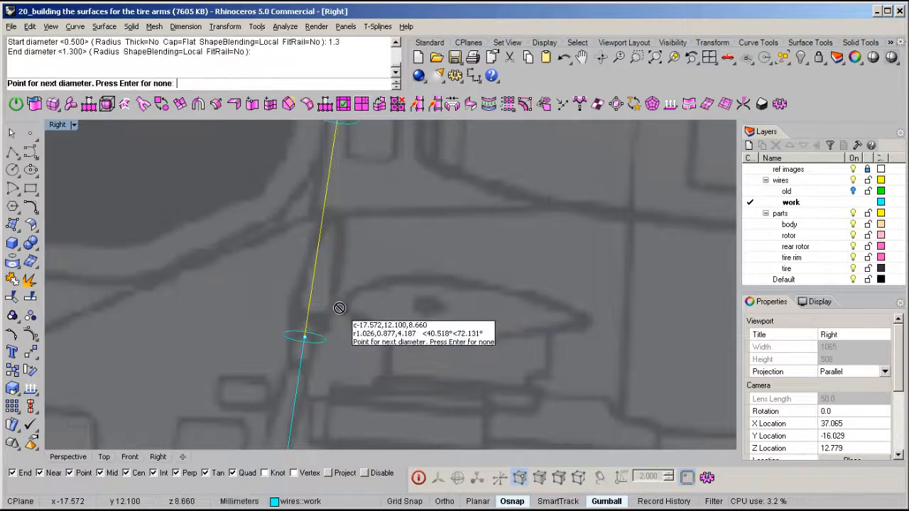
{"action": "key", "text": "Return"}
Unlock the locked objects and maximize the Perspective view around the new pipe.
{"action": "scroll", "coordinate": [340, 307], "scroll_direction": "down", "scroll_amount": 5}
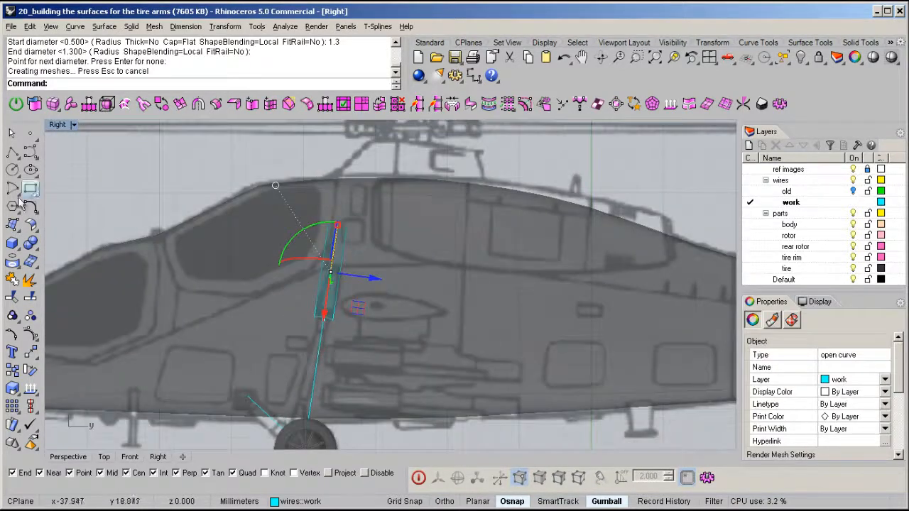
{"action": "double_click", "coordinate": [57, 126]}
{"action": "right_click_drag", "start_coordinate": [618, 250], "coordinate": [513, 232]}
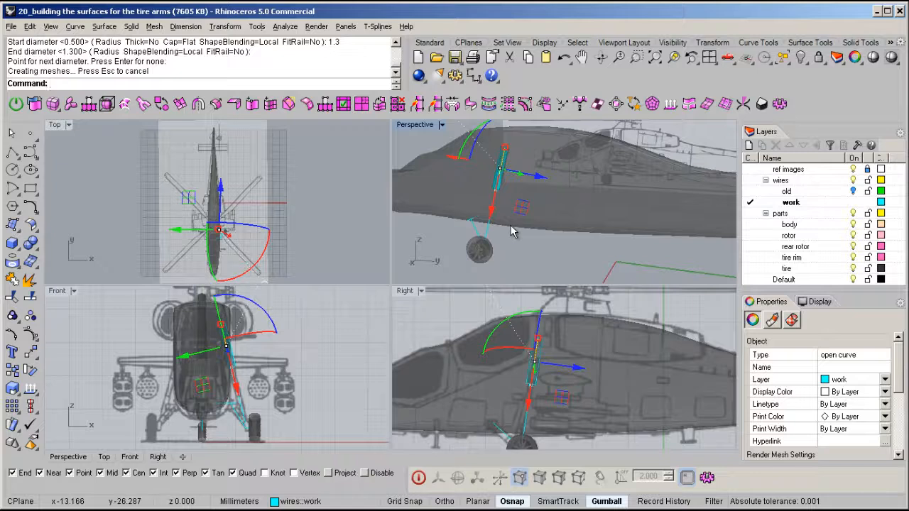
{"action": "key", "text": "ctrl+alt+l"}
{"action": "double_click", "coordinate": [405, 128]}
{"action": "scroll", "coordinate": [361, 247], "scroll_direction": "up", "scroll_amount": 6}
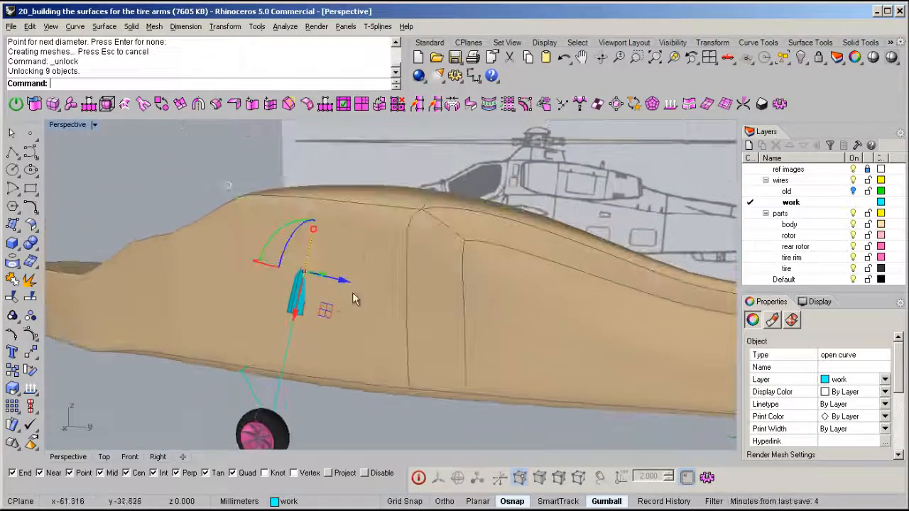
Mirror a copy of the strut pipe to the other side of the body, with the mirror plane through 0,0,0 along its length.
{"action": "left_click", "coordinate": [255, 326]}
{"action": "right_click_drag", "start_coordinate": [256, 327], "coordinate": [396, 372]}
{"action": "key", "text": "ctrl+m"}
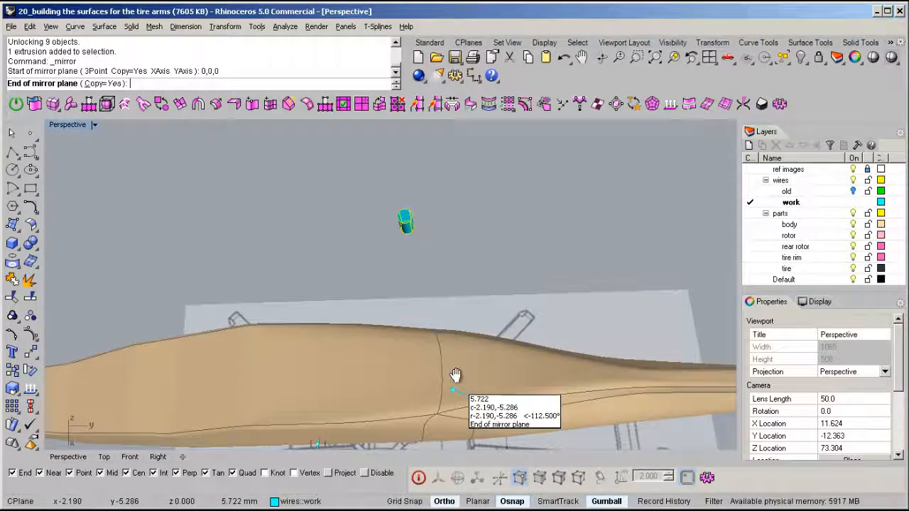
{"action": "right_click_drag", "start_coordinate": [457, 381], "coordinate": [439, 333], "text": "shift"}
{"action": "left_click", "coordinate": [673, 358]}
Boolean union both strut pipes with the helicopter body.
{"action": "right_click_drag", "start_coordinate": [673, 358], "coordinate": [525, 255]}
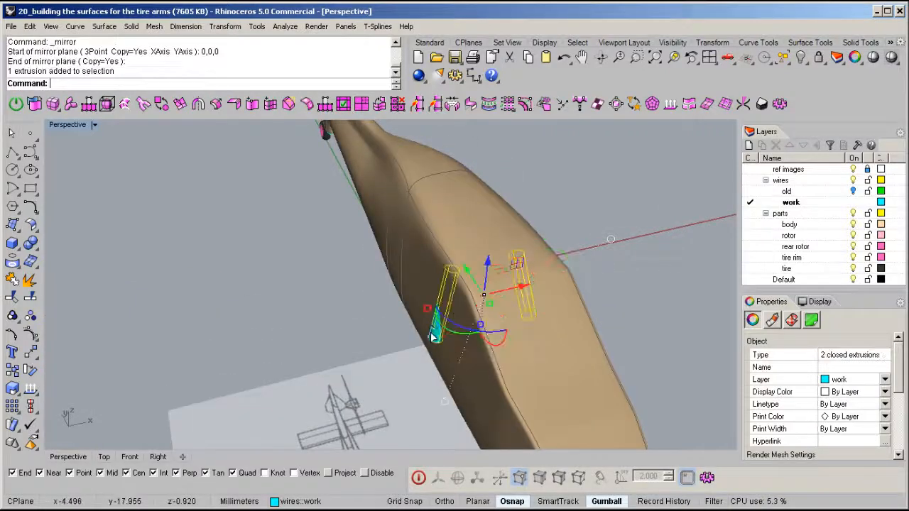
{"action": "left_click", "coordinate": [417, 247], "text": "shift"}
{"action": "right_click_drag", "start_coordinate": [417, 248], "coordinate": [302, 256]}
{"action": "middle_click", "coordinate": [379, 294]}
{"action": "left_click", "coordinate": [361, 299]}
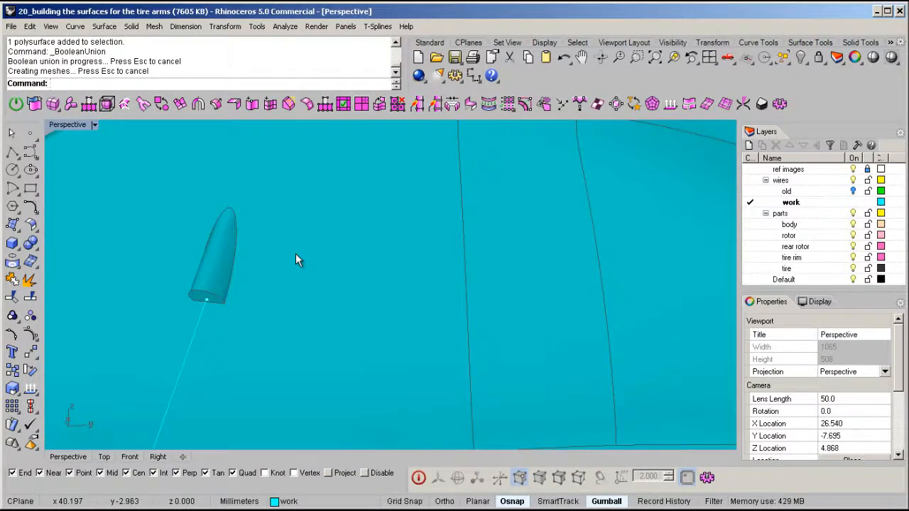
Fillet the edge where the original strut pipe meets the body with a radius of 1 mm.
{"action": "key", "text": "ctrl+f"}
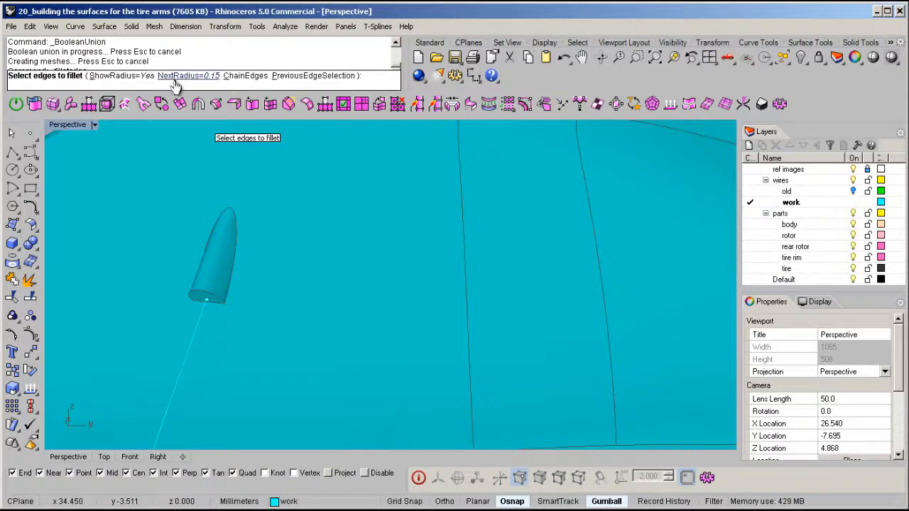
{"action": "type", "text": "1"}
{"action": "key", "text": "Return"}
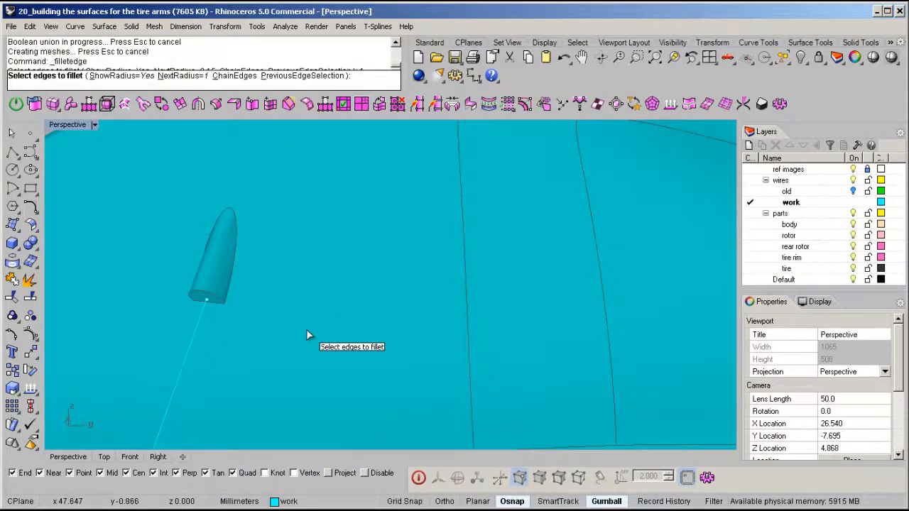
{"action": "left_click", "coordinate": [231, 281]}
{"action": "key", "text": "Return"}
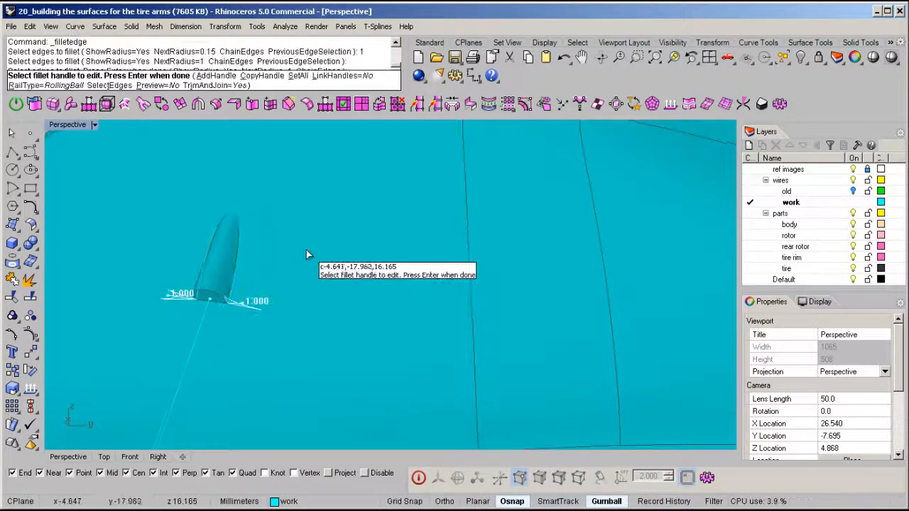
{"action": "key", "text": "Return"}
Fillet the edge where the mirrored strut pipe meets the body with the same 1 mm radius.
{"action": "right_click_drag", "start_coordinate": [291, 274], "coordinate": [562, 298]}
{"action": "scroll", "coordinate": [495, 306], "scroll_direction": "up", "scroll_amount": 6}
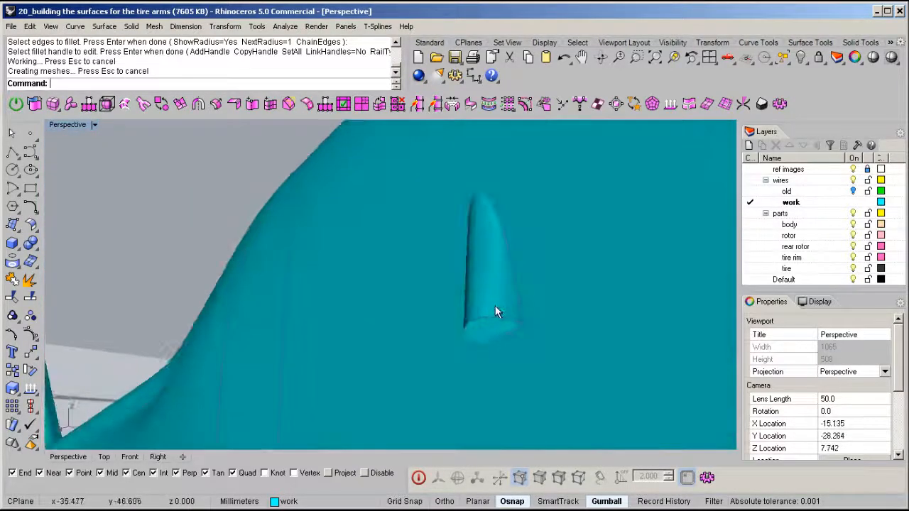
{"action": "key", "text": "Return"}
{"action": "left_click", "coordinate": [521, 303]}
{"action": "key", "text": "Return"}
{"action": "key", "text": "Return"}
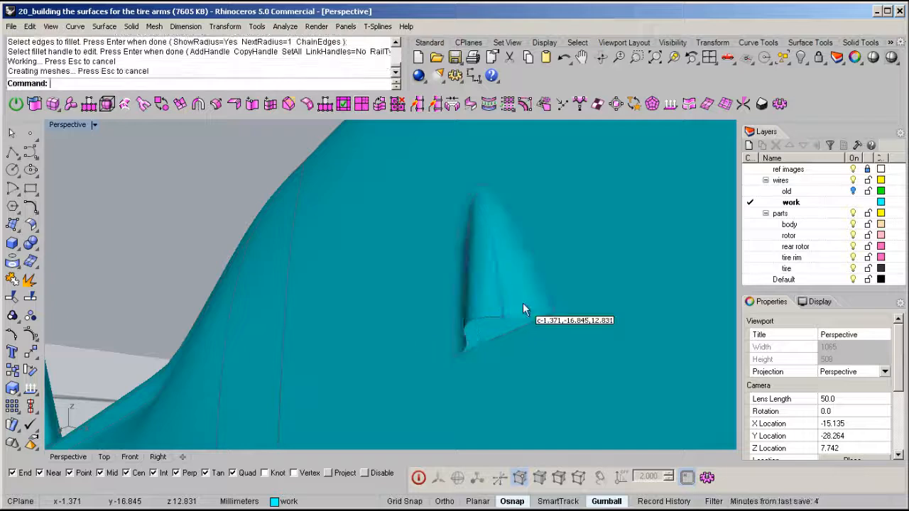
Chamfer the three curved lower edges of the mirrored strut fairing with a distance of 0.1 mm.
{"action": "right_click_drag", "start_coordinate": [517, 305], "coordinate": [586, 277]}
{"action": "type", "text": "C"}
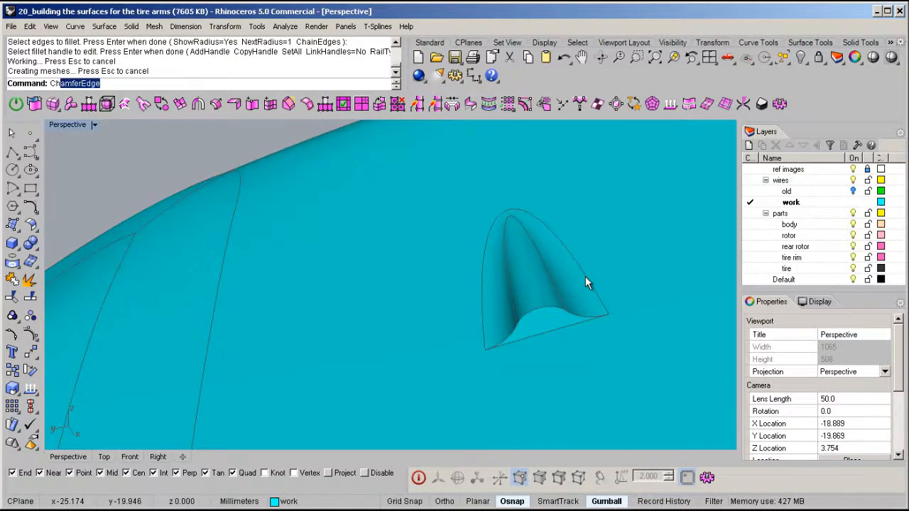
{"action": "type", "text": "h"}
{"action": "key", "text": "Return"}
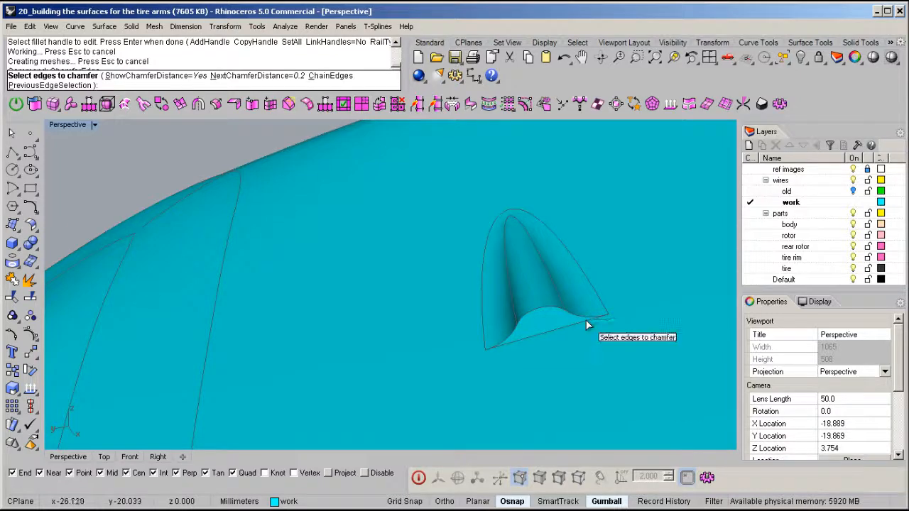
{"action": "type", "text": ".1"}
{"action": "key", "text": "Return"}
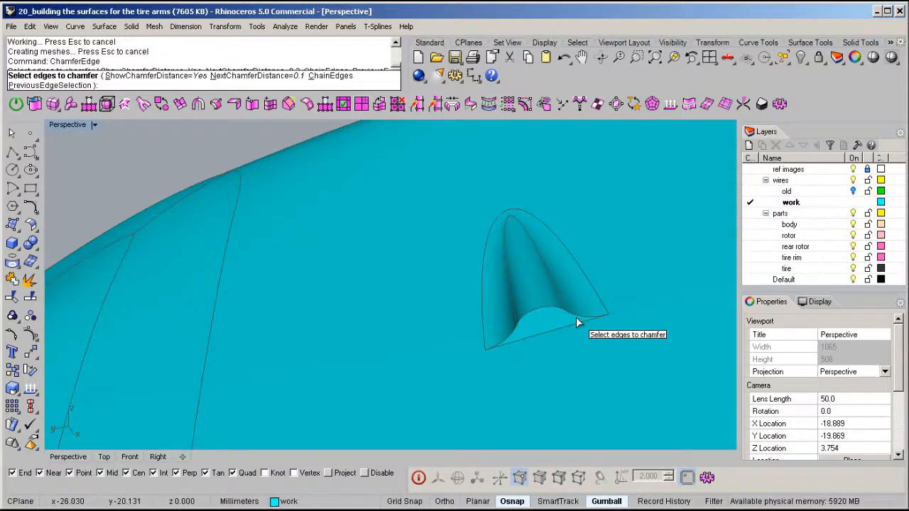
{"action": "scroll", "coordinate": [575, 322], "scroll_direction": "up", "scroll_amount": 3}
{"action": "left_click", "coordinate": [578, 317]}
{"action": "left_click", "coordinate": [539, 303]}
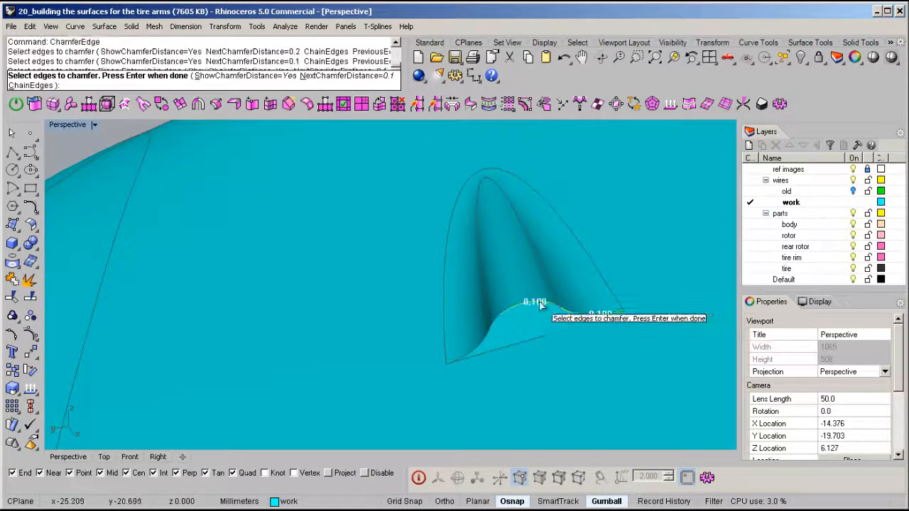
{"action": "left_click", "coordinate": [489, 335]}
{"action": "right_click_drag", "start_coordinate": [555, 319], "coordinate": [197, 332]}
{"action": "key", "text": "Return"}
{"action": "key", "text": "Return"}
Chamfer the three curved lower edges of the strut fairing on the wheel side by 0.1 mm.
{"action": "scroll", "coordinate": [374, 317], "scroll_direction": "down", "scroll_amount": 3}
{"action": "scroll", "coordinate": [374, 316], "scroll_direction": "down", "scroll_amount": 5}
{"action": "right_click_drag", "start_coordinate": [316, 337], "coordinate": [307, 278]}
{"action": "scroll", "coordinate": [307, 278], "scroll_direction": "up", "scroll_amount": 12}
{"action": "key", "text": "Return"}
{"action": "left_click", "coordinate": [460, 292]}
{"action": "left_click", "coordinate": [575, 318]}
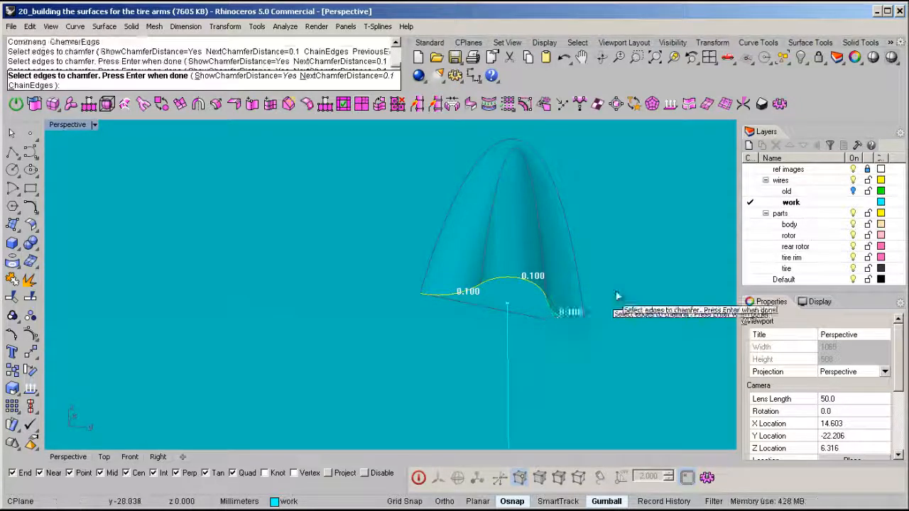
{"action": "key", "text": "Return"}
{"action": "key", "text": "Return"}
Inspect the blended fairings on the body in a rendered shade preview.
{"action": "scroll", "coordinate": [476, 249], "scroll_direction": "down", "scroll_amount": 10}
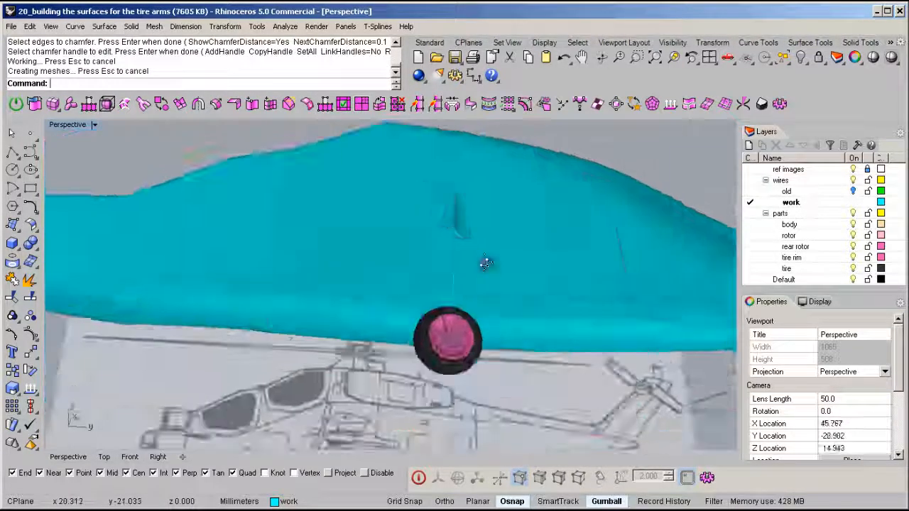
{"action": "scroll", "coordinate": [543, 305], "scroll_direction": "up", "scroll_amount": 3}
{"action": "middle_click", "coordinate": [543, 305]}
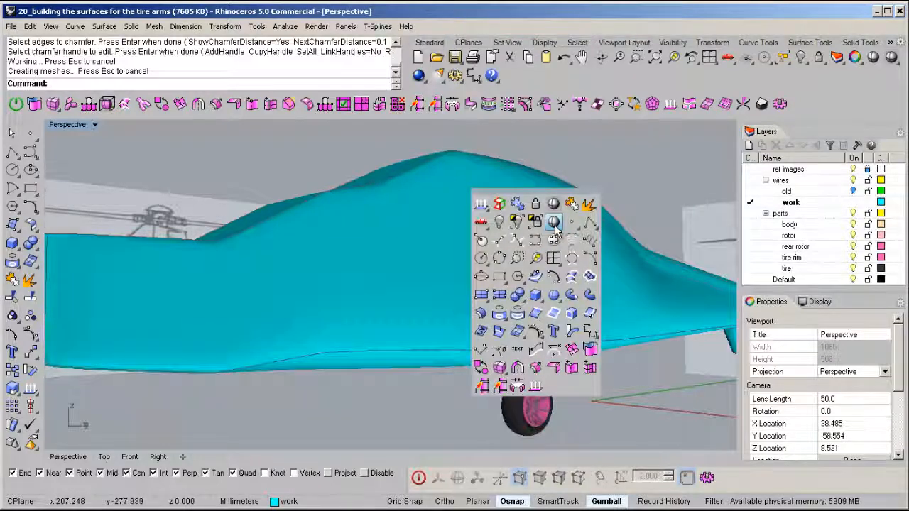
{"action": "left_click", "coordinate": [503, 256]}
{"action": "right_click_drag", "start_coordinate": [504, 257], "coordinate": [534, 297]}
{"action": "right_click", "coordinate": [534, 291]}
Build a flat-capped pipe of 0.9 mm diameter along the short horizontal line under the body.
{"action": "mouse_move", "coordinate": [511, 363]}
{"action": "right_mouse_down"}
{"action": "mouse_move", "coordinate": [471, 305]}
{"action": "mouse_move", "coordinate": [464, 260]}
{"action": "mouse_move", "coordinate": [437, 225]}
{"action": "right_mouse_up"}
{"action": "scroll", "coordinate": [463, 260], "scroll_direction": "up", "scroll_amount": 3}
{"action": "scroll", "coordinate": [441, 237], "scroll_direction": "up", "scroll_amount": 3}
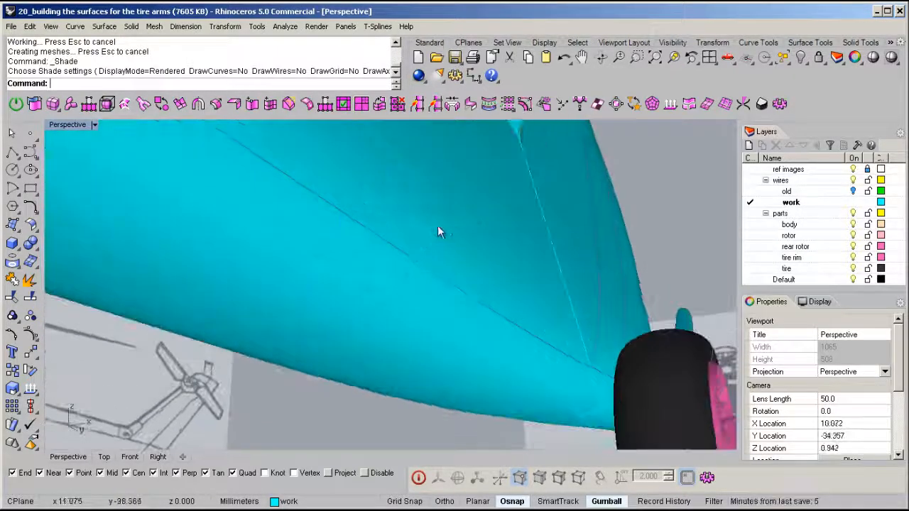
{"action": "left_click", "coordinate": [437, 225]}
{"action": "mouse_move", "coordinate": [463, 259]}
{"action": "right_mouse_down"}
{"action": "mouse_move", "coordinate": [437, 264]}
{"action": "mouse_move", "coordinate": [454, 262]}
{"action": "right_mouse_up"}
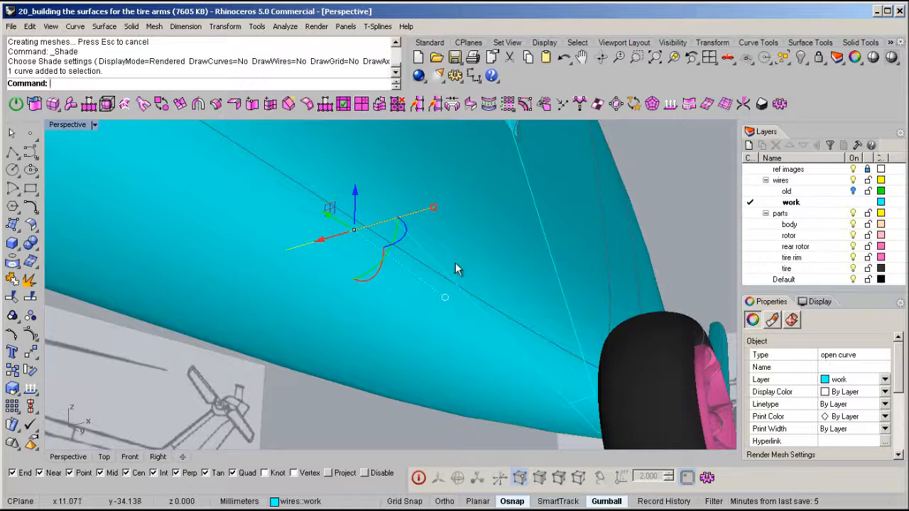
{"action": "middle_click", "coordinate": [455, 263]}
{"action": "left_click", "coordinate": [510, 267]}
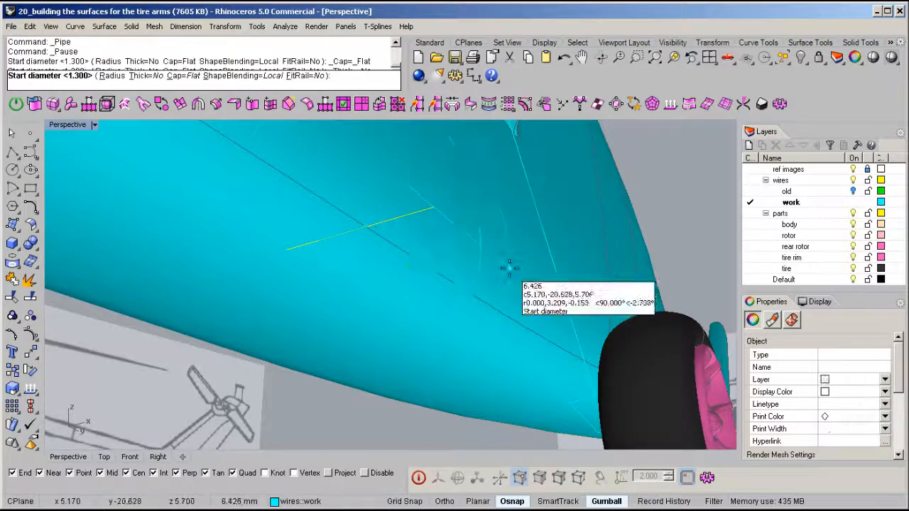
{"action": "left_click", "coordinate": [349, 243]}
{"action": "left_click", "coordinate": [349, 245]}
{"action": "key", "text": "Return"}
{"action": "right_click_drag", "start_coordinate": [355, 248], "coordinate": [436, 365]}
{"action": "right_click", "coordinate": [432, 348]}
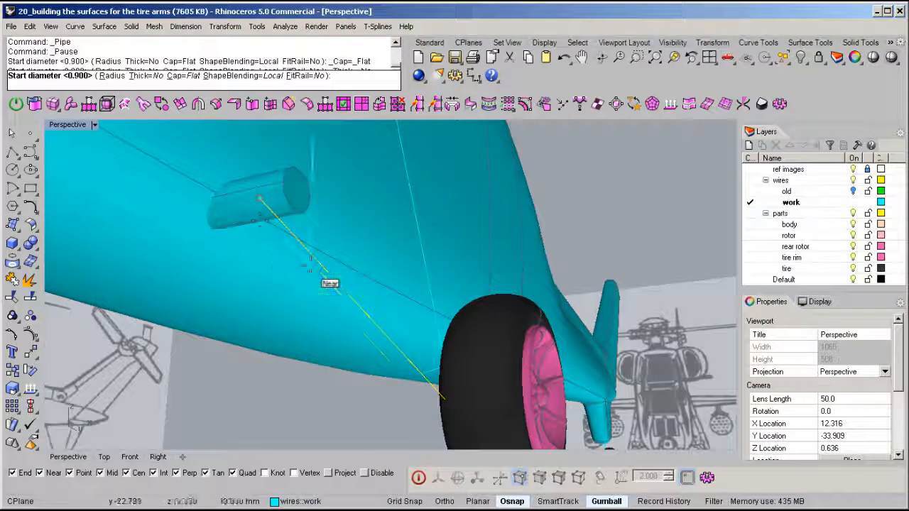
{"action": "key", "text": "Escape"}
{"action": "right_click", "coordinate": [497, 281]}
Build a round-capped pipe of 0.7 mm diameter along the diagonal arm line running to the wheel.
{"action": "middle_click", "coordinate": [377, 267]}
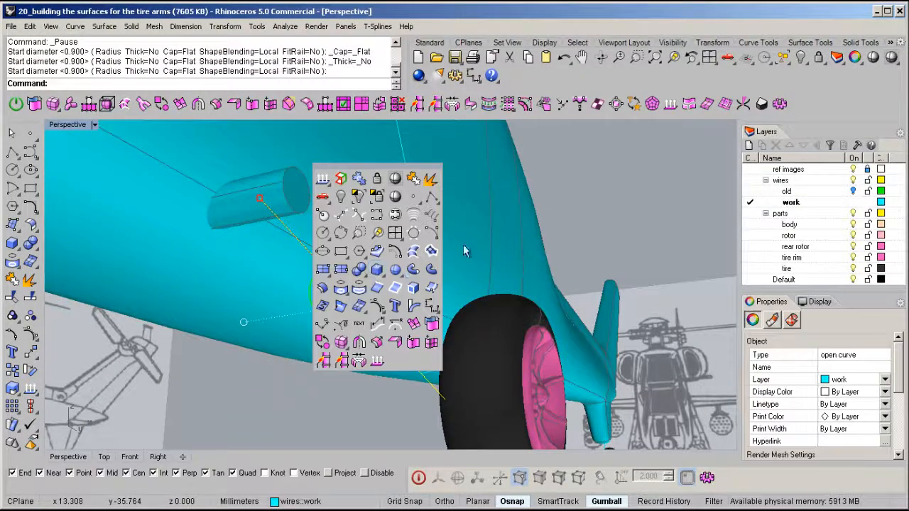
{"action": "left_click", "coordinate": [412, 270]}
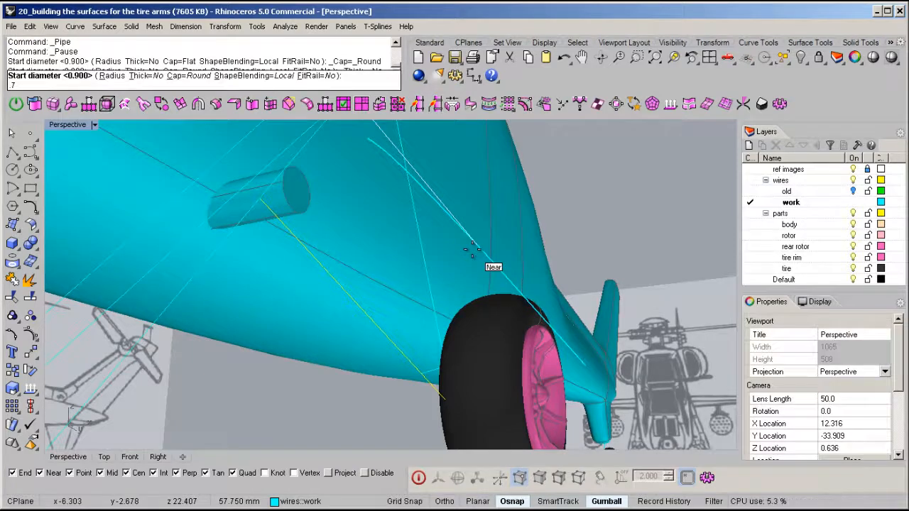
{"action": "key", "text": "Return"}
{"action": "key", "text": "Return"}
{"action": "key", "text": "Return"}
Build a round-capped pipe of 0.7 mm diameter along the short axle line at the wheel hub.
{"action": "right_click_drag", "start_coordinate": [408, 297], "coordinate": [504, 310]}
{"action": "right_click_drag", "start_coordinate": [609, 378], "coordinate": [611, 317], "text": "shift"}
{"action": "scroll", "coordinate": [492, 311], "scroll_direction": "up", "scroll_amount": 5}
{"action": "left_click", "coordinate": [465, 312]}
{"action": "key", "text": "Return"}
{"action": "key", "text": "Return"}
{"action": "key", "text": "Return"}
{"action": "key", "text": "Return"}
Boolean subtract the tire rim from the axle pipe, keeping the rim with DeleteInput set to No.
{"action": "scroll", "coordinate": [532, 314], "scroll_direction": "down", "scroll_amount": 4}
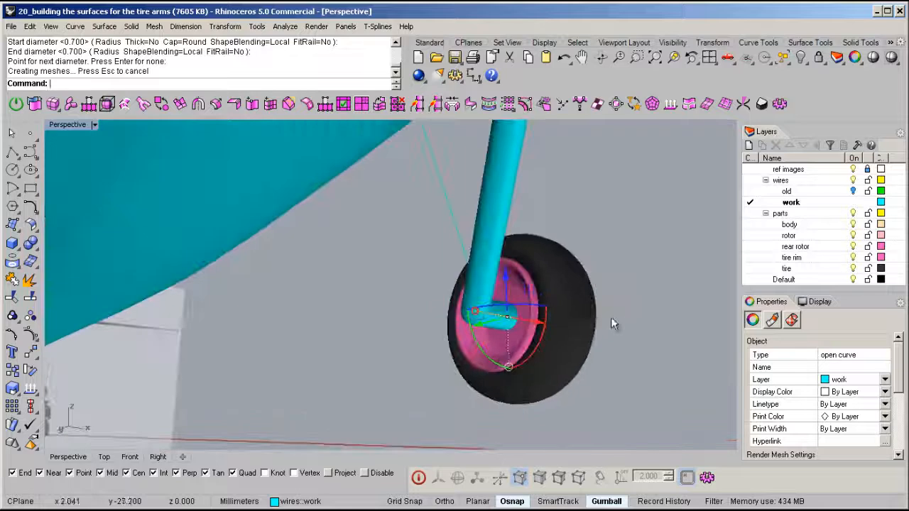
{"action": "scroll", "coordinate": [532, 323], "scroll_direction": "up", "scroll_amount": 5}
{"action": "left_click", "coordinate": [396, 329]}
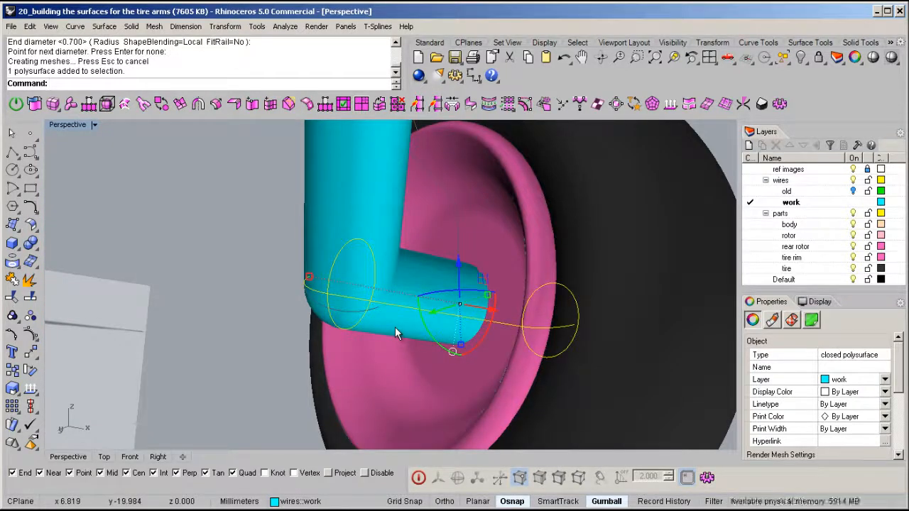
{"action": "type", "text": "bd"}
{"action": "key", "text": "Return"}
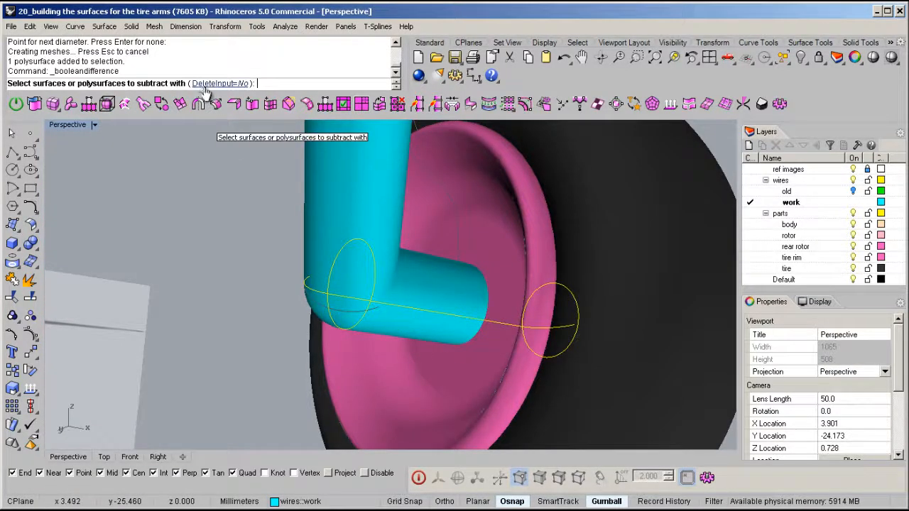
{"action": "left_click", "coordinate": [461, 236]}
{"action": "key", "text": "Return"}
Boolean union the diagonal arm pipe with the horizontal mounting pipe under the body.
{"action": "right_click_drag", "start_coordinate": [671, 302], "coordinate": [339, 341]}
{"action": "scroll", "coordinate": [269, 278], "scroll_direction": "down", "scroll_amount": 5}
{"action": "right_click_drag", "start_coordinate": [270, 281], "coordinate": [370, 273]}
{"action": "left_click", "coordinate": [465, 289]}
{"action": "scroll", "coordinate": [477, 296], "scroll_direction": "down", "scroll_amount": 5}
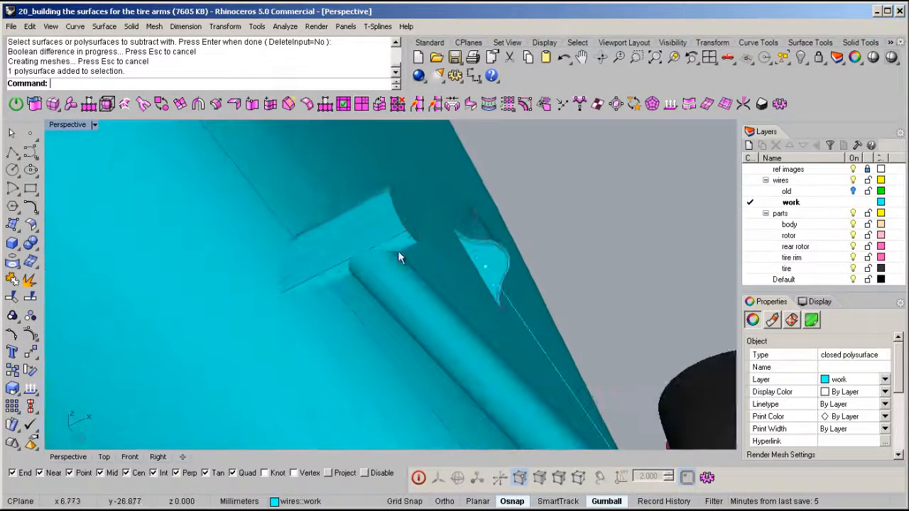
{"action": "left_click", "coordinate": [402, 282]}
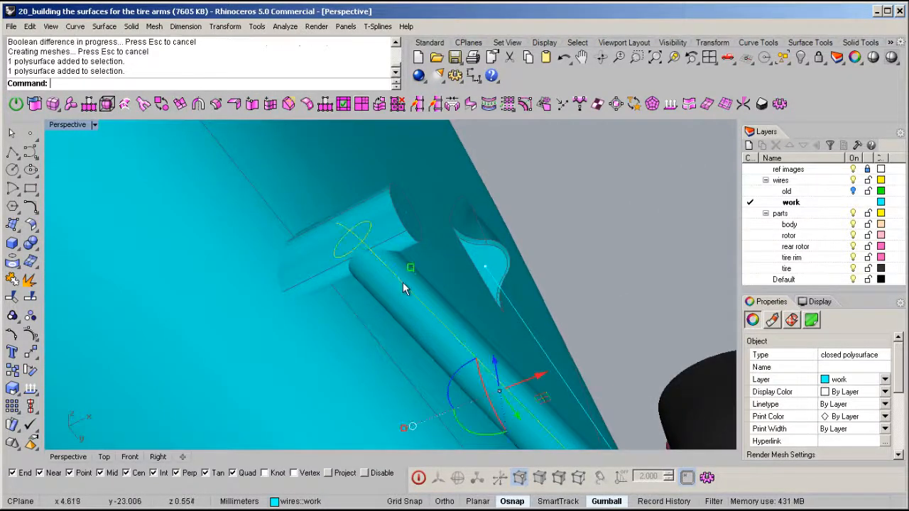
{"action": "left_click", "coordinate": [375, 229], "text": "shift"}
{"action": "middle_click", "coordinate": [375, 229]}
{"action": "left_click", "coordinate": [355, 226]}
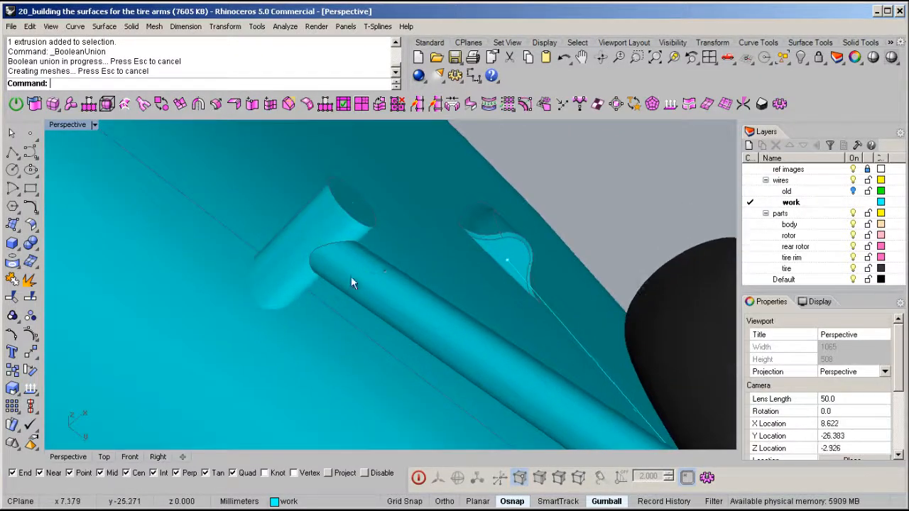
Lock every object except the united arm polysurface.
{"action": "left_click", "coordinate": [324, 243]}
{"action": "middle_click", "coordinate": [323, 244]}
{"action": "left_click", "coordinate": [321, 179]}
{"action": "right_click_drag", "start_coordinate": [355, 234], "coordinate": [416, 275]}
Duplicate the intersection edge where the diagonal arm meets the horizontal mounting pipe.
{"action": "middle_click", "coordinate": [416, 275]}
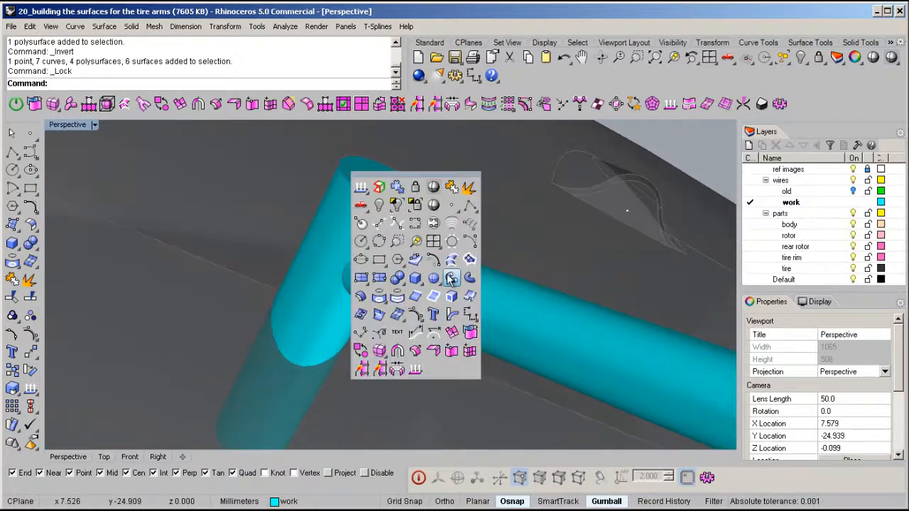
{"action": "left_click", "coordinate": [415, 298]}
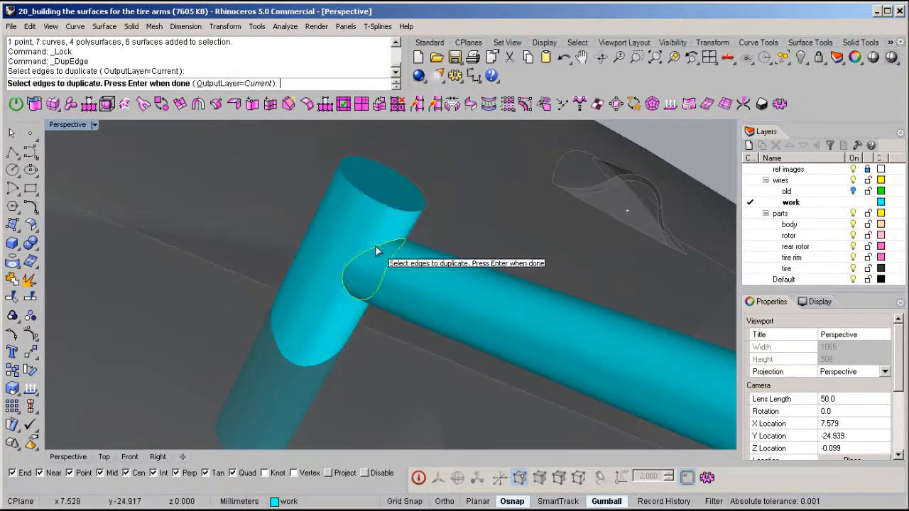
{"action": "left_click", "coordinate": [376, 250]}
{"action": "right_click", "coordinate": [376, 251]}
Build a closed pipe of 0.5 mm diameter along the duplicated intersection edge.
{"action": "middle_click", "coordinate": [376, 251]}
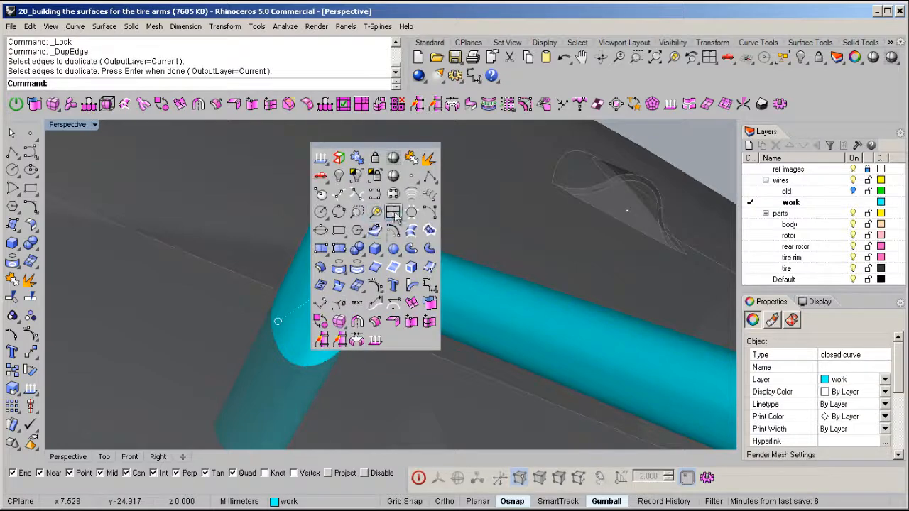
{"action": "left_click", "coordinate": [409, 252]}
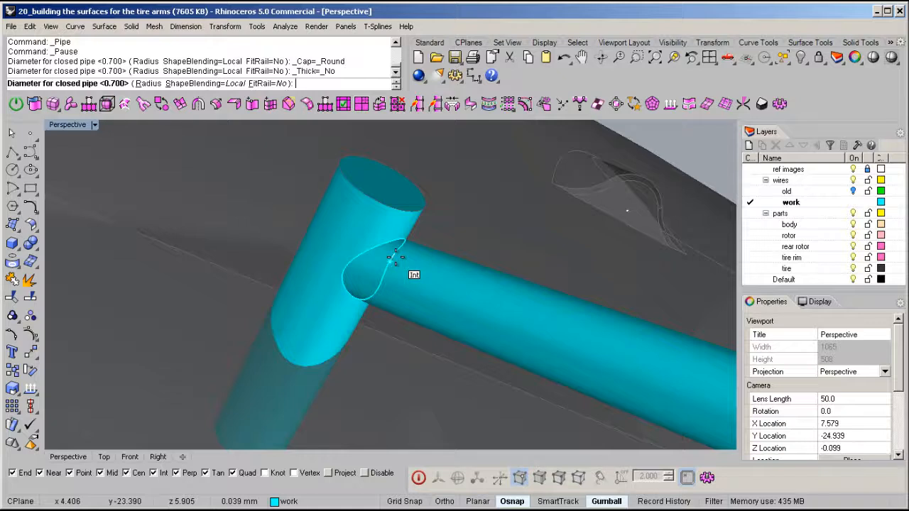
{"action": "type", "text": ".5"}
{"action": "key", "text": "Return"}
{"action": "key", "text": "Return"}
{"action": "right_click_drag", "start_coordinate": [395, 258], "coordinate": [440, 296]}
Delete the duplicated edge curve inside the ring-shaped pipe at the arm joint.
{"action": "middle_click", "coordinate": [440, 296]}
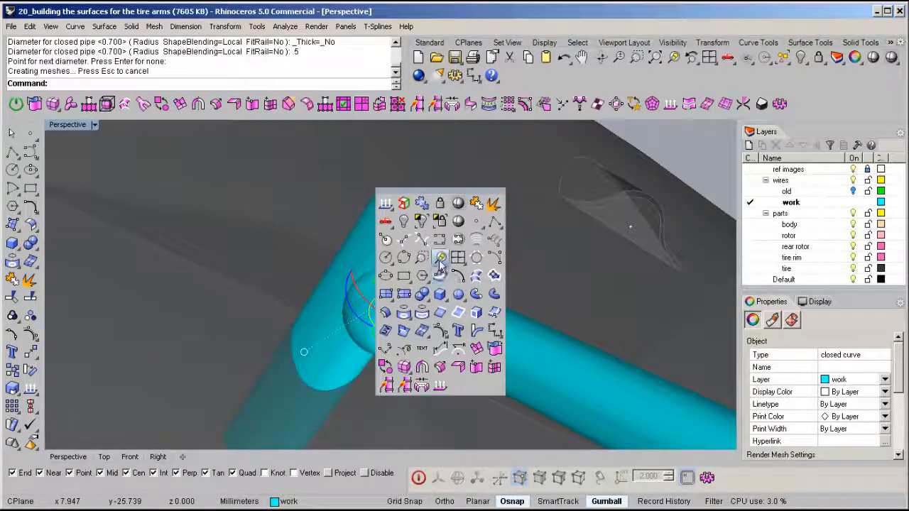
{"action": "left_click", "coordinate": [440, 261]}
{"action": "scroll", "coordinate": [424, 249], "scroll_direction": "down", "scroll_amount": 6}
{"action": "right_click_drag", "start_coordinate": [423, 249], "coordinate": [452, 282]}
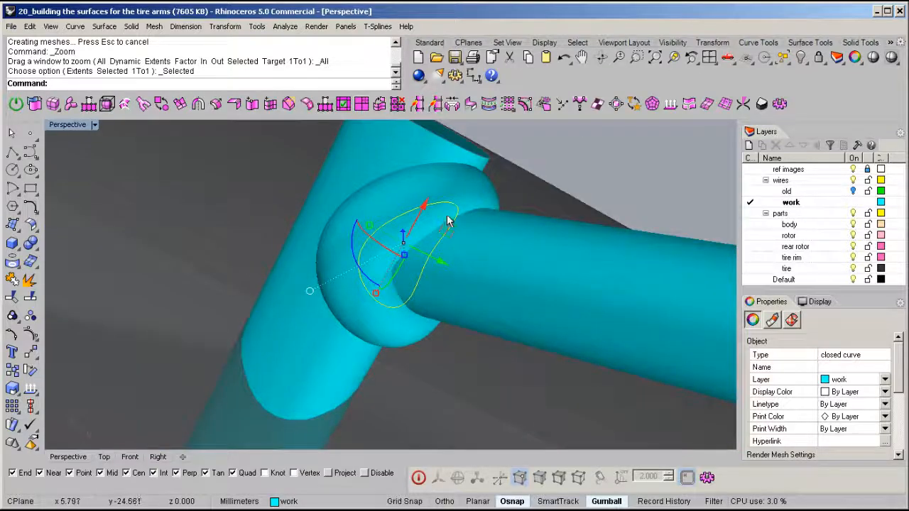
{"action": "key", "text": "Delete"}
Create the intersection curves between the ring-shaped pipe and the arm polysurface, and delete the ring-shaped pipe.
{"action": "right_click_drag", "start_coordinate": [456, 250], "coordinate": [467, 211]}
{"action": "left_click", "coordinate": [467, 210]}
{"action": "right_click_drag", "start_coordinate": [461, 172], "coordinate": [487, 233]}
{"action": "middle_click", "coordinate": [487, 234]}
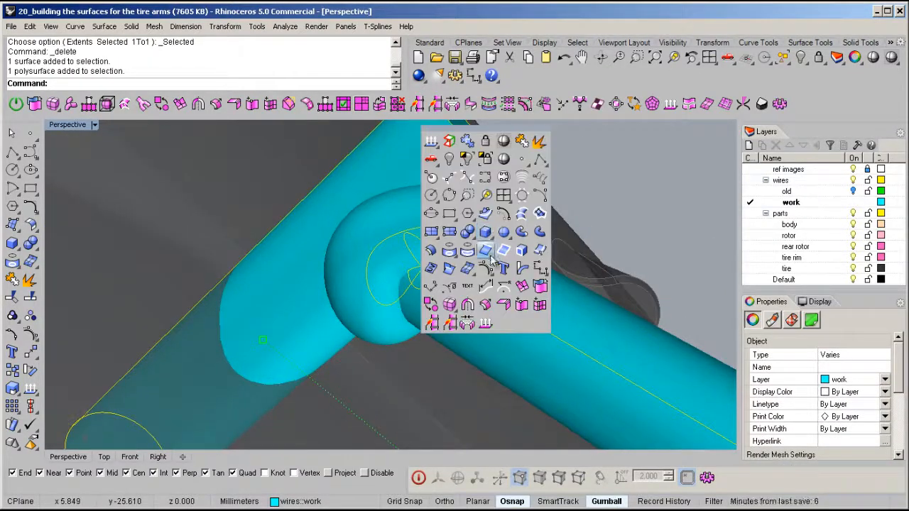
{"action": "left_click", "coordinate": [449, 268]}
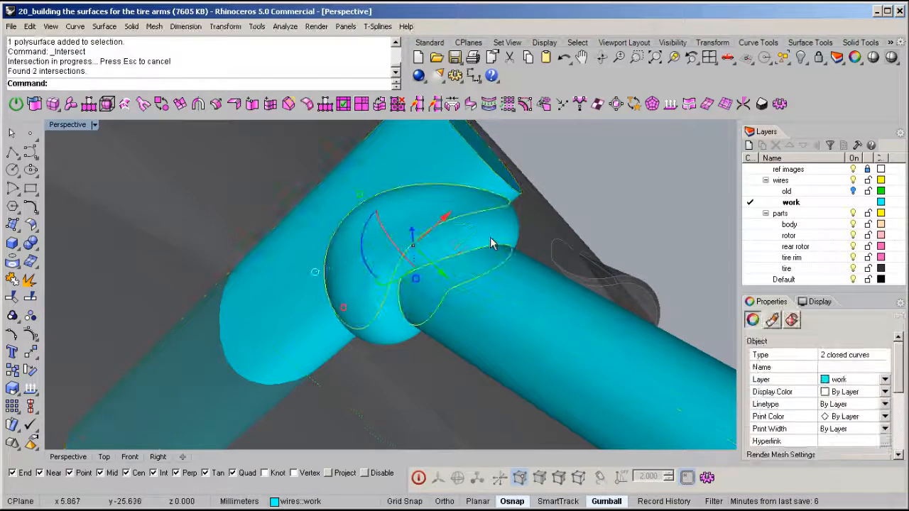
{"action": "left_click", "coordinate": [498, 233]}
{"action": "key", "text": "Delete"}
Split the arm polysurface with the two intersection curves and delete the piece between them at the joint.
{"action": "left_click", "coordinate": [457, 149]}
{"action": "key", "text": "ctrl+shift+s"}
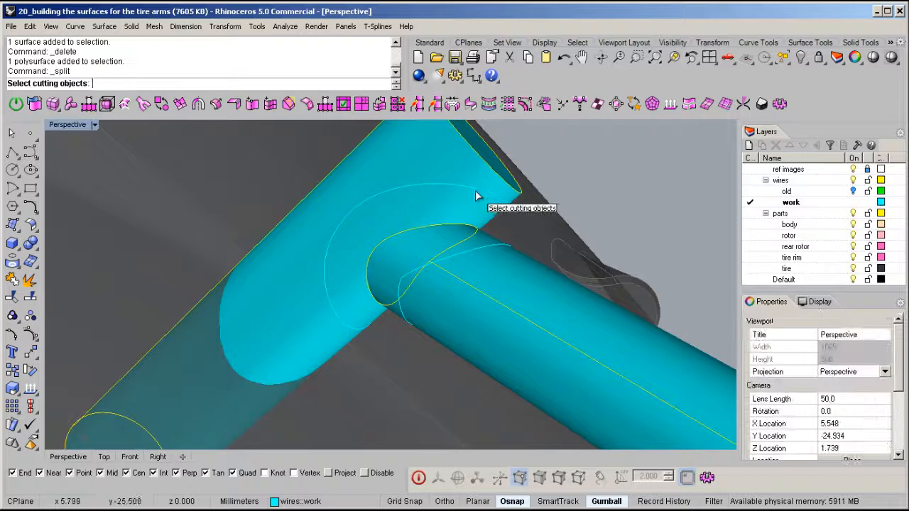
{"action": "left_click", "coordinate": [478, 191]}
{"action": "key", "text": "Return"}
{"action": "left_click", "coordinate": [458, 234]}
{"action": "right_click_drag", "start_coordinate": [458, 234], "coordinate": [444, 328]}
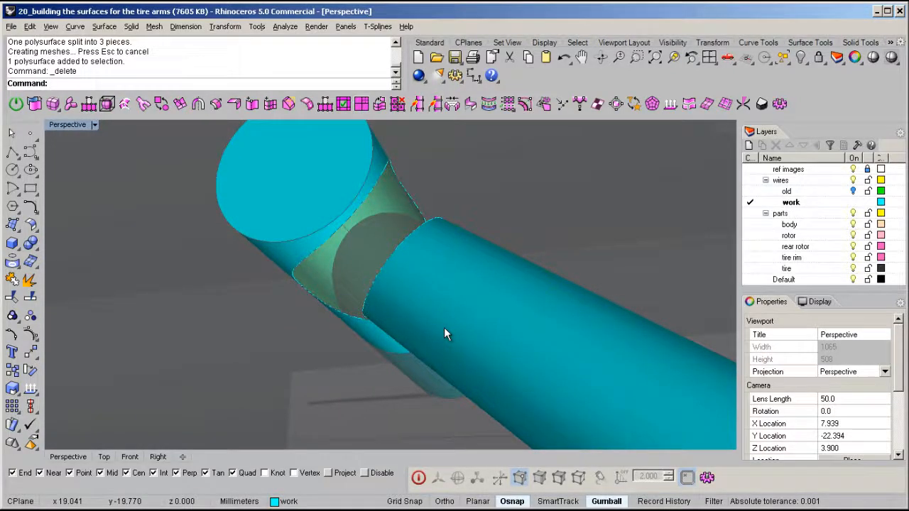
Start a surface blend (BlendSrf) between the mounting pipe's open edge and the diagonal arm's trimmed end.
{"action": "type", "text": "bs"}
{"action": "key", "text": "Return"}
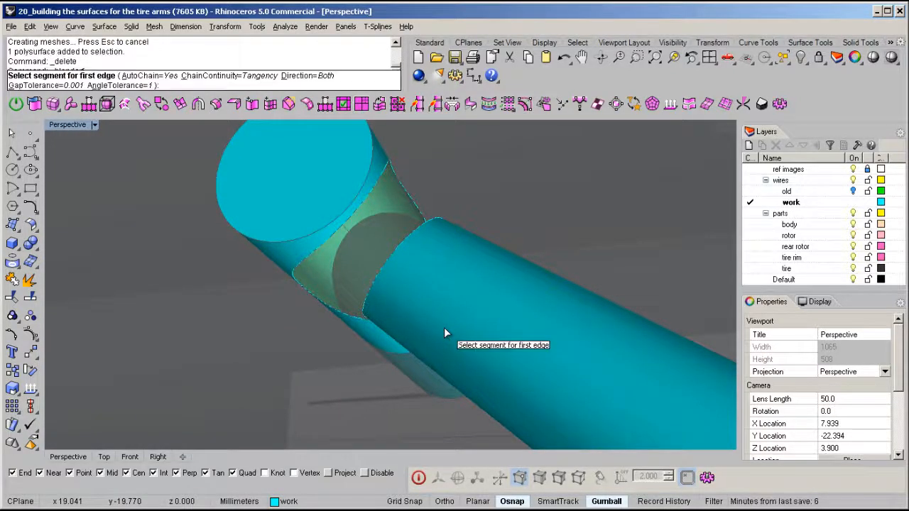
{"action": "left_click", "coordinate": [376, 198]}
{"action": "right_click_drag", "start_coordinate": [369, 186], "coordinate": [381, 357]}
{"action": "left_click", "coordinate": [401, 271]}
{"action": "right_click_drag", "start_coordinate": [412, 283], "coordinate": [393, 264]}
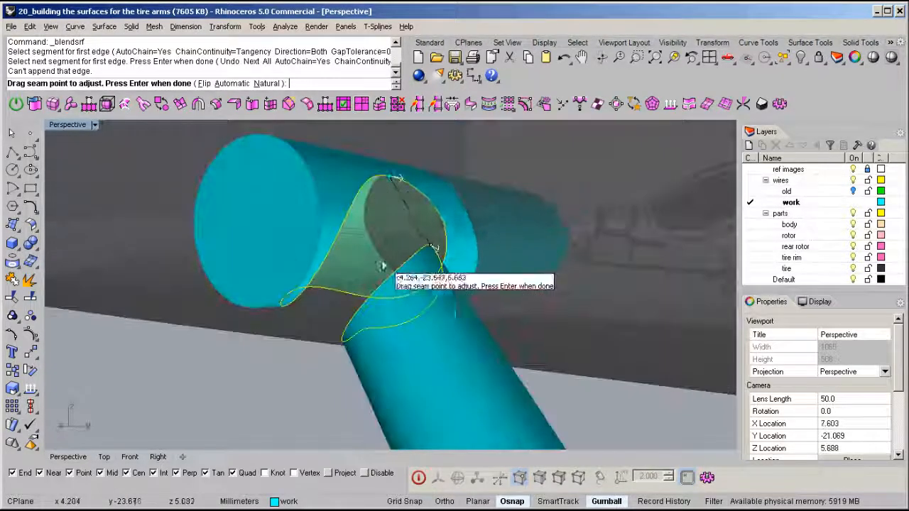
Align the seam points of both blend edges at the joint's outer corner and create the blend surface.
{"action": "left_click", "coordinate": [392, 177]}
{"action": "right_click_drag", "start_coordinate": [370, 220], "coordinate": [407, 199]}
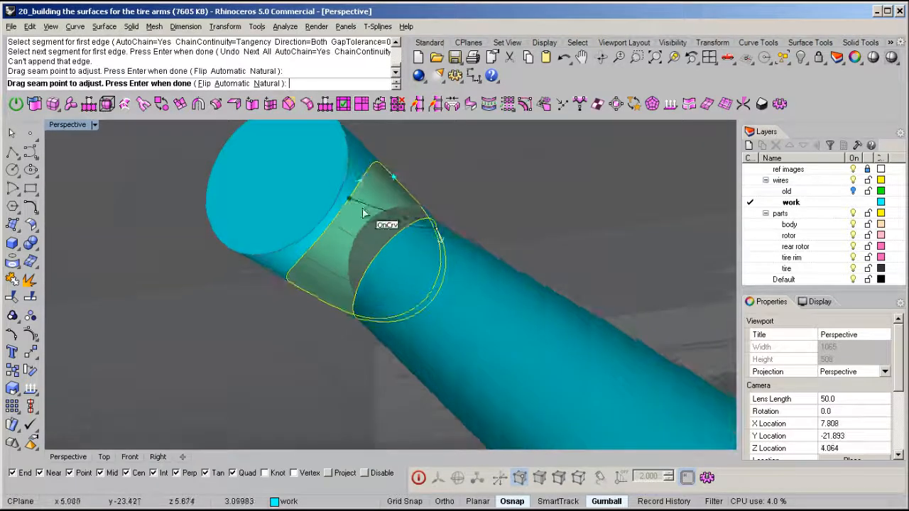
{"action": "left_click_drag", "start_coordinate": [350, 233], "coordinate": [336, 240]}
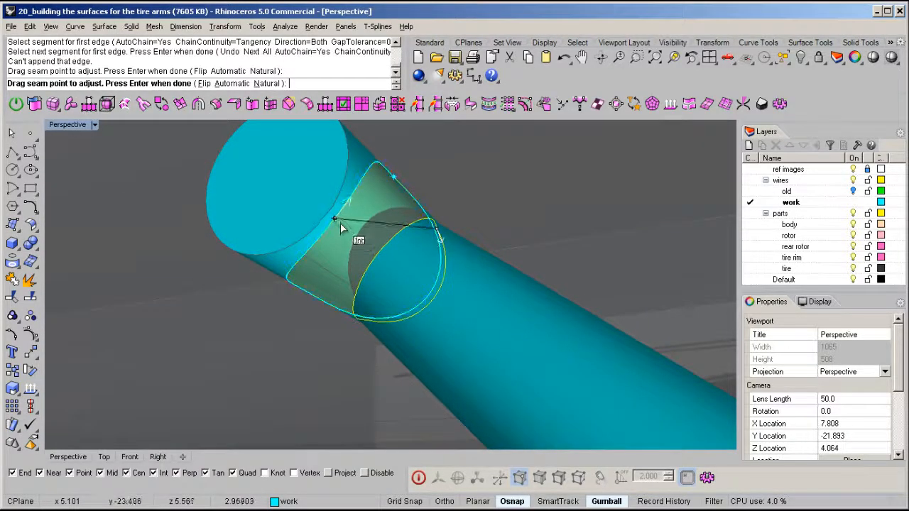
{"action": "left_click", "coordinate": [339, 225]}
{"action": "right_click_drag", "start_coordinate": [369, 235], "coordinate": [399, 323]}
{"action": "left_click", "coordinate": [423, 245]}
{"action": "left_click", "coordinate": [383, 270]}
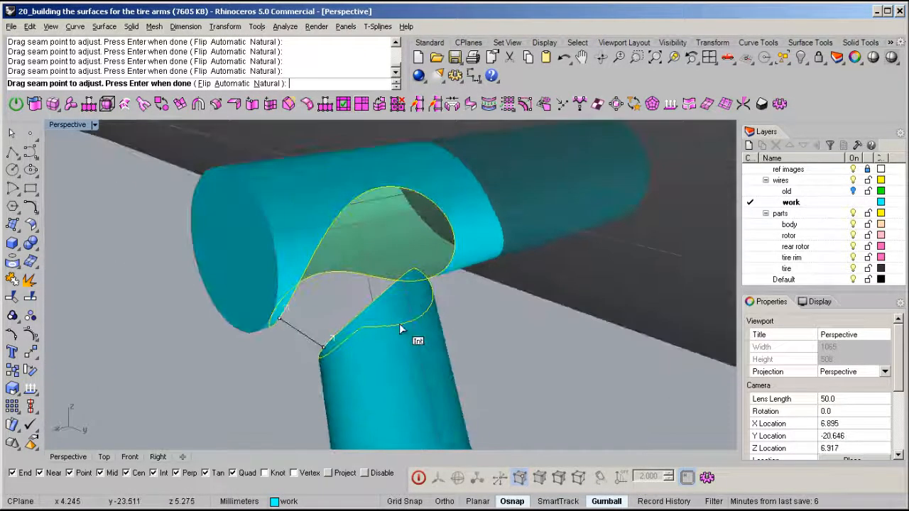
{"action": "key", "text": "Return"}
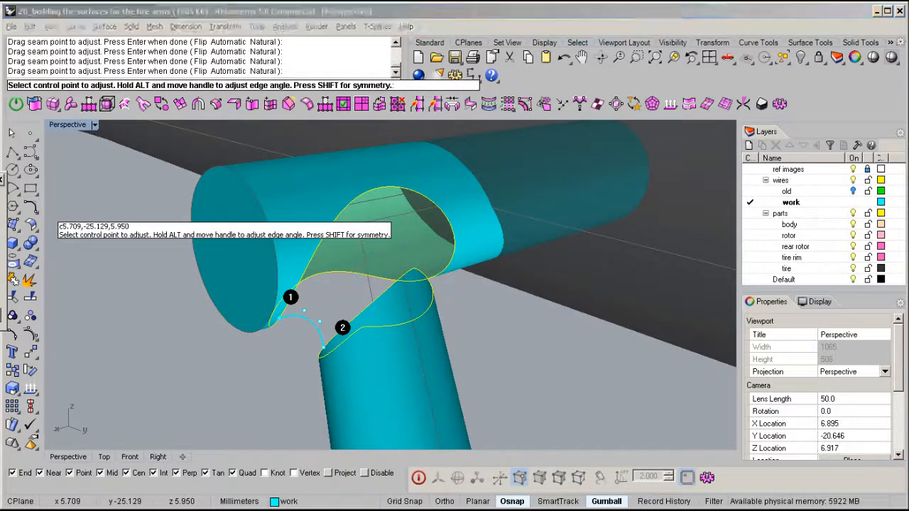
{"action": "key", "text": "Return"}
Join the blend surface with the arm pieces and delete the leftover construction curves around the joint.
{"action": "right_click_drag", "start_coordinate": [526, 387], "coordinate": [69, 208]}
{"action": "key", "text": "ctrl+a"}
{"action": "middle_click", "coordinate": [386, 205]}
{"action": "left_click", "coordinate": [404, 176]}
{"action": "scroll", "coordinate": [383, 309], "scroll_direction": "down", "scroll_amount": 3}
{"action": "key", "text": "ctrl+a"}
{"action": "left_click", "coordinate": [463, 335], "text": "ctrl"}
{"action": "key", "text": "Delete"}
Preview the blended arm joint in rendered shading and inspect it from several angles.
{"action": "middle_click", "coordinate": [333, 213]}
{"action": "left_click", "coordinate": [403, 283]}
{"action": "right_click_drag", "start_coordinate": [398, 228], "coordinate": [440, 234]}
{"action": "key", "text": "Escape"}
{"action": "right_click_drag", "start_coordinate": [346, 252], "coordinate": [400, 276]}
{"action": "middle_click", "coordinate": [401, 252]}
{"action": "right_click_drag", "start_coordinate": [249, 253], "coordinate": [419, 258]}
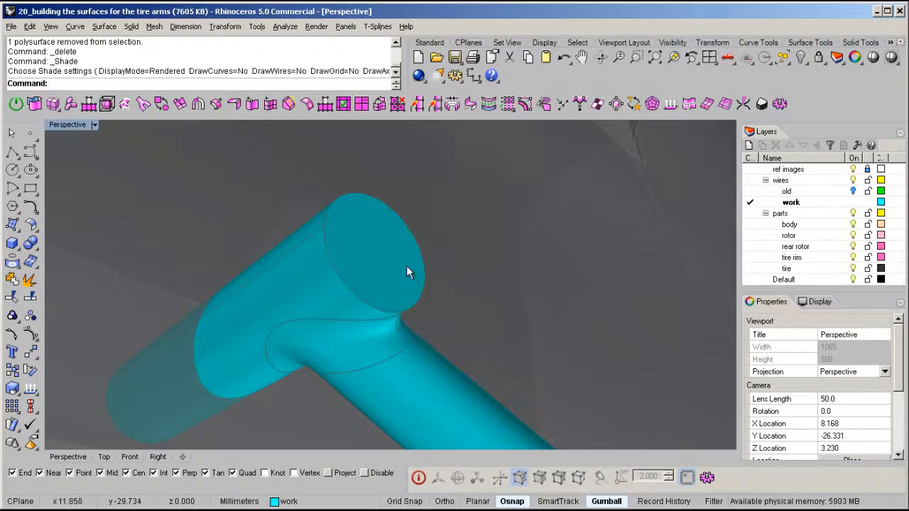
Extrude the mounting pipe's end cap face a short distance outward along the pipe axis.
{"action": "left_click", "coordinate": [377, 257]}
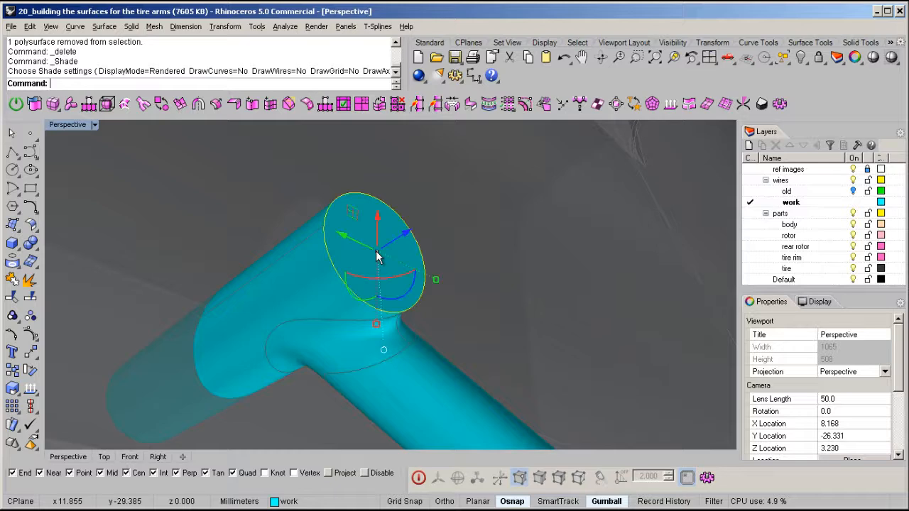
{"action": "right_click_drag", "start_coordinate": [348, 260], "coordinate": [387, 272]}
{"action": "right_click_drag", "start_coordinate": [464, 236], "coordinate": [414, 265]}
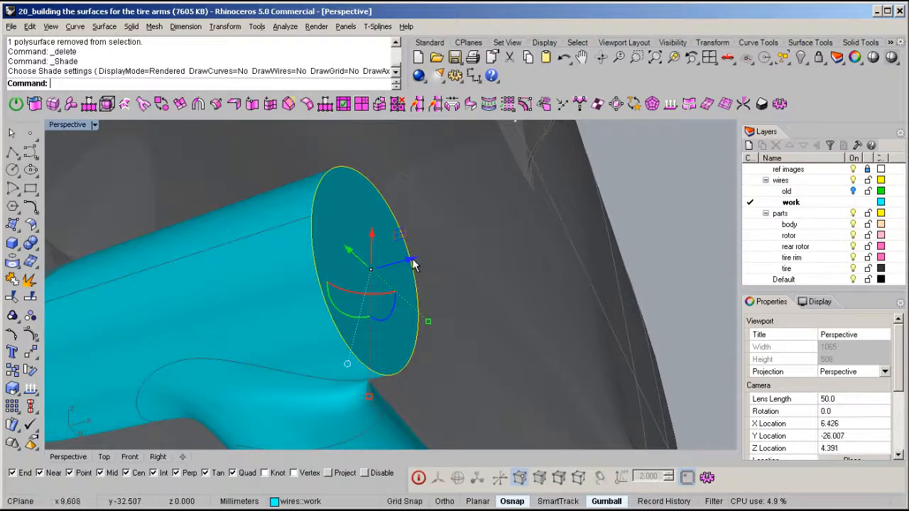
{"action": "left_click_drag", "start_coordinate": [412, 264], "coordinate": [434, 263]}
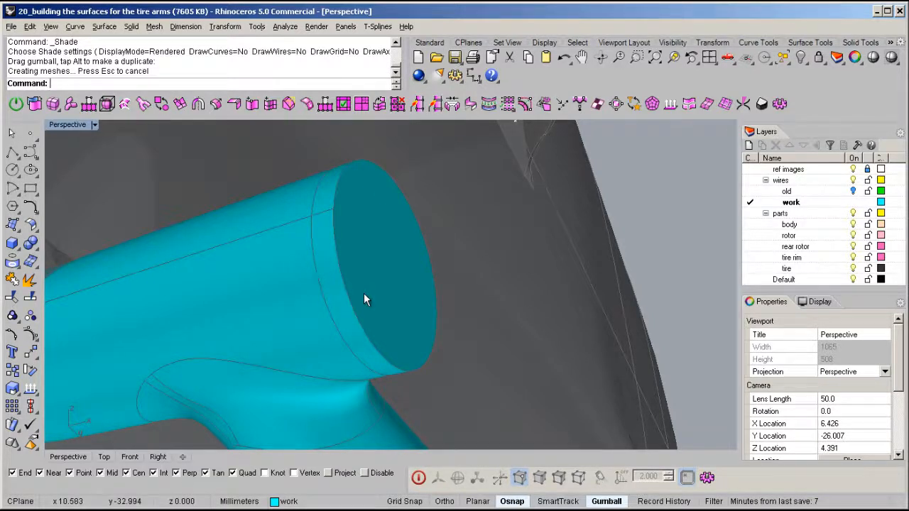
Scale the extruded end face down uniformly and shift it slightly along the pipe axis to form a bevelled end.
{"action": "left_click", "coordinate": [352, 307]}
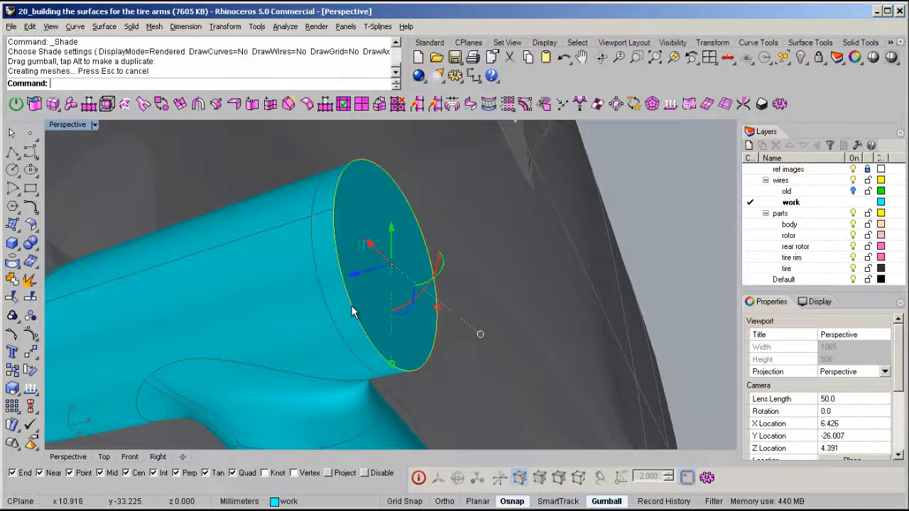
{"action": "right_click_drag", "start_coordinate": [353, 310], "coordinate": [367, 321]}
{"action": "left_click_drag", "start_coordinate": [370, 377], "coordinate": [371, 341], "text": "shift"}
{"action": "right_click_drag", "start_coordinate": [375, 350], "coordinate": [359, 281]}
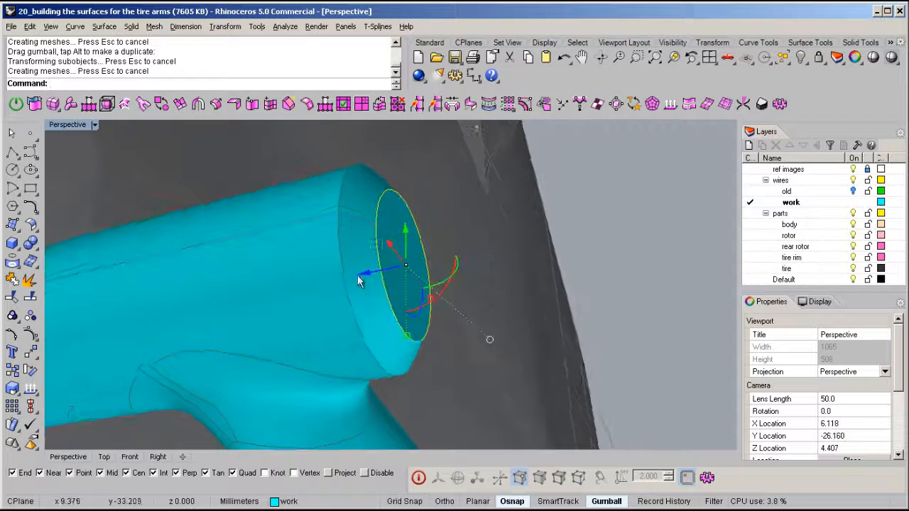
{"action": "left_click_drag", "start_coordinate": [364, 274], "coordinate": [373, 274]}
{"action": "scroll", "coordinate": [360, 259], "scroll_direction": "down", "scroll_amount": 4}
{"action": "right_click_drag", "start_coordinate": [361, 258], "coordinate": [334, 237]}
{"action": "left_click", "coordinate": [568, 318]}
Unlock all the locked objects around the wheel and arm.
{"action": "scroll", "coordinate": [348, 283], "scroll_direction": "down", "scroll_amount": 6}
{"action": "right_click_drag", "start_coordinate": [348, 284], "coordinate": [475, 314]}
{"action": "scroll", "coordinate": [445, 283], "scroll_direction": "down", "scroll_amount": 4}
{"action": "scroll", "coordinate": [420, 290], "scroll_direction": "up", "scroll_amount": 2}
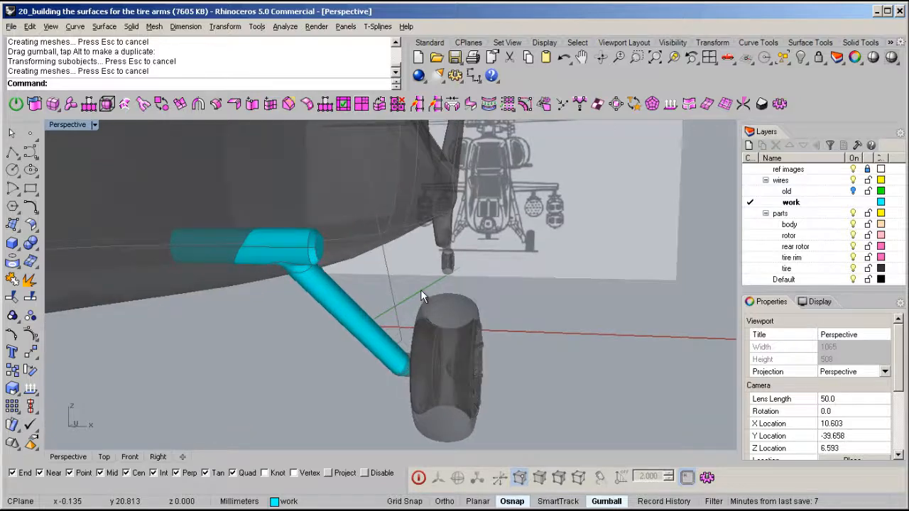
{"action": "right_click_drag", "start_coordinate": [420, 290], "coordinate": [414, 324]}
{"action": "scroll", "coordinate": [382, 340], "scroll_direction": "up", "scroll_amount": 4}
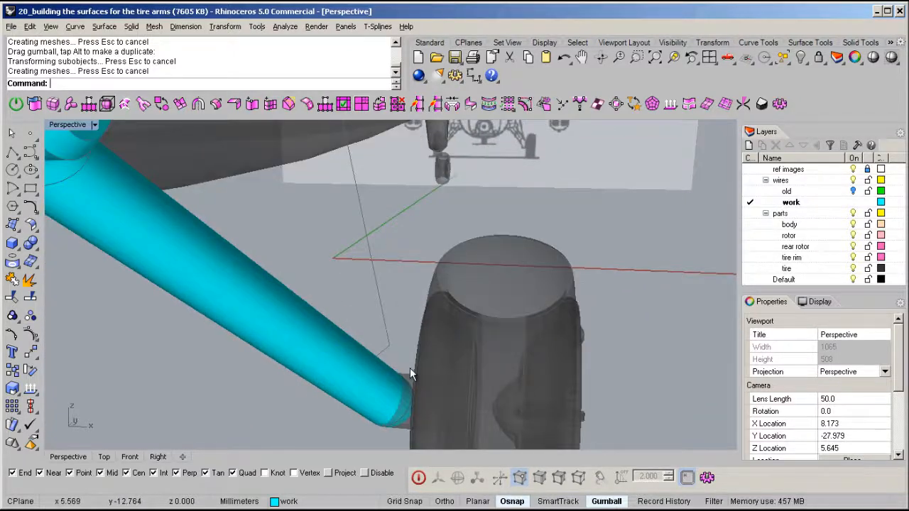
{"action": "key", "text": "ctrl+alt+l"}
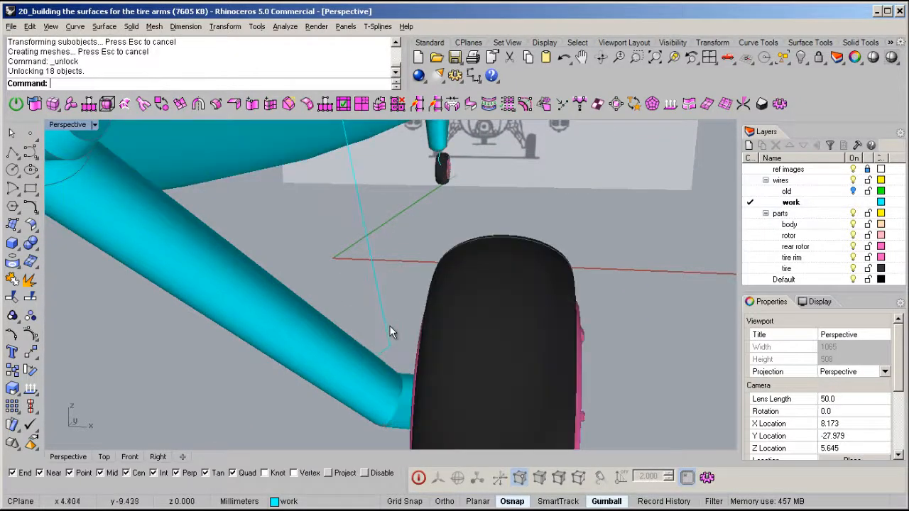
Select the long guide line running from the cone-shaped fairing on the body down toward the wheel.
{"action": "left_click", "coordinate": [388, 347]}
{"action": "left_click", "coordinate": [387, 351], "text": "shift"}
{"action": "scroll", "coordinate": [388, 347], "scroll_direction": "down", "scroll_amount": 5}
{"action": "scroll", "coordinate": [393, 308], "scroll_direction": "down", "scroll_amount": 4}
{"action": "right_click_drag", "start_coordinate": [416, 235], "coordinate": [295, 326]}
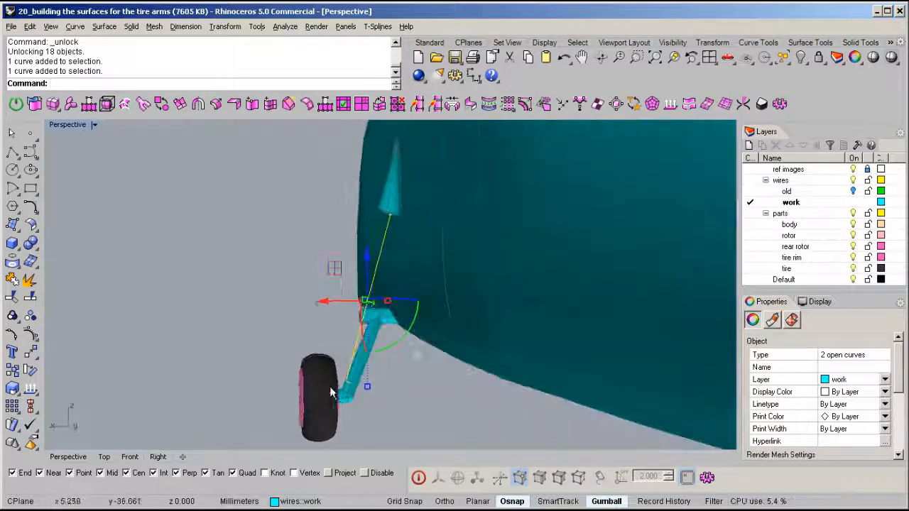
{"action": "scroll", "coordinate": [323, 381], "scroll_direction": "up", "scroll_amount": 5}
{"action": "left_click", "coordinate": [314, 287]}
{"action": "left_click", "coordinate": [374, 315]}
{"action": "middle_click", "coordinate": [372, 309]}
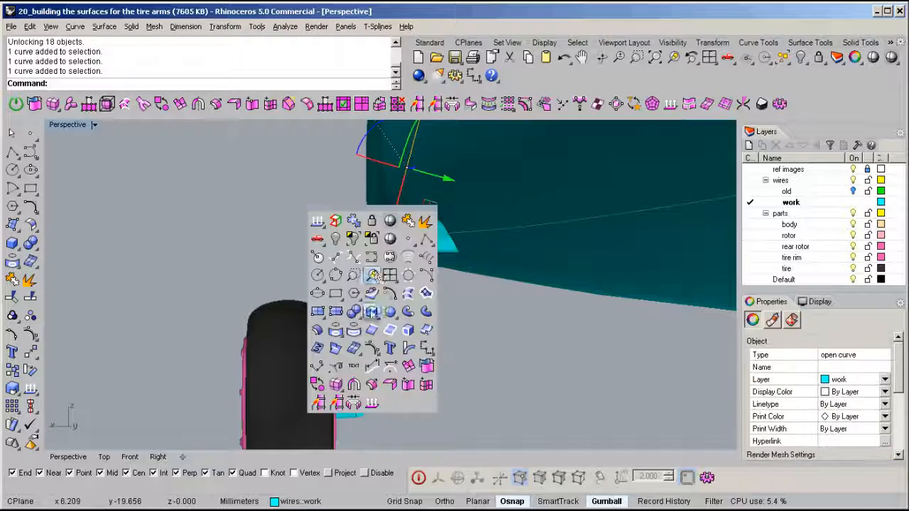
{"action": "left_click", "coordinate": [427, 315]}
{"action": "scroll", "coordinate": [432, 310], "scroll_direction": "down", "scroll_amount": 4}
{"action": "right_click_drag", "start_coordinate": [433, 310], "coordinate": [696, 323]}
{"action": "key", "text": "Escape"}
Build a round-capped pipe of 0.7 mm diameter along the long strut line from the body fairing to the wheel.
{"action": "middle_click", "coordinate": [399, 294]}
{"action": "left_click", "coordinate": [439, 299]}
{"action": "key", "text": "Return"}
{"action": "key", "text": "Return"}
{"action": "key", "text": "Return"}
Build a round-capped pipe of 0.7 mm diameter along the short line linking the strut's lower end to the arm.
{"action": "scroll", "coordinate": [355, 366], "scroll_direction": "up", "scroll_amount": 7}
{"action": "left_click_drag", "start_coordinate": [369, 356], "coordinate": [485, 244]}
{"action": "scroll", "coordinate": [458, 301], "scroll_direction": "up", "scroll_amount": 3}
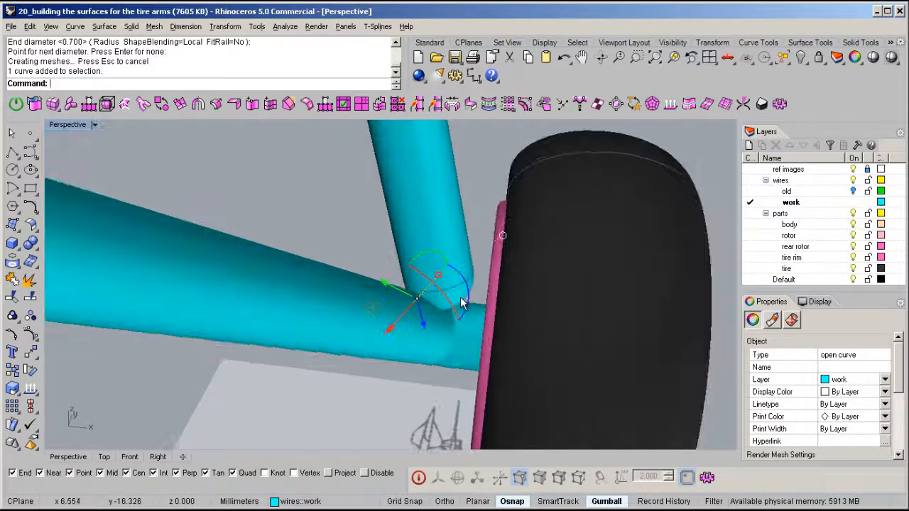
{"action": "key", "text": "Return"}
{"action": "key", "text": "Return"}
{"action": "key", "text": "Return"}
{"action": "key", "text": "Return"}
{"action": "right_click_drag", "start_coordinate": [462, 302], "coordinate": [311, 273]}
{"action": "left_click", "coordinate": [348, 408]}
{"action": "scroll", "coordinate": [383, 434], "scroll_direction": "down", "scroll_amount": 8}
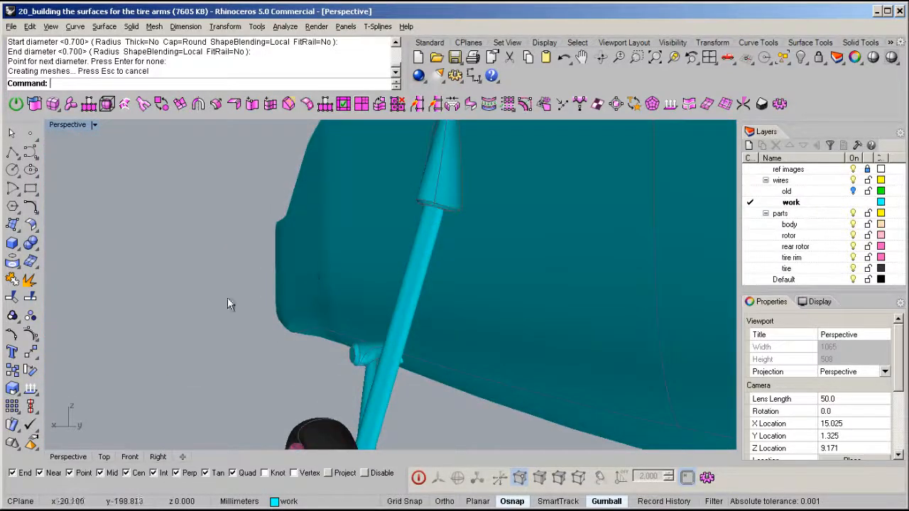
Extract three cross-section isocurves in the V direction from the long strut pipe, one high up and two lower down.
{"action": "middle_click", "coordinate": [418, 235]}
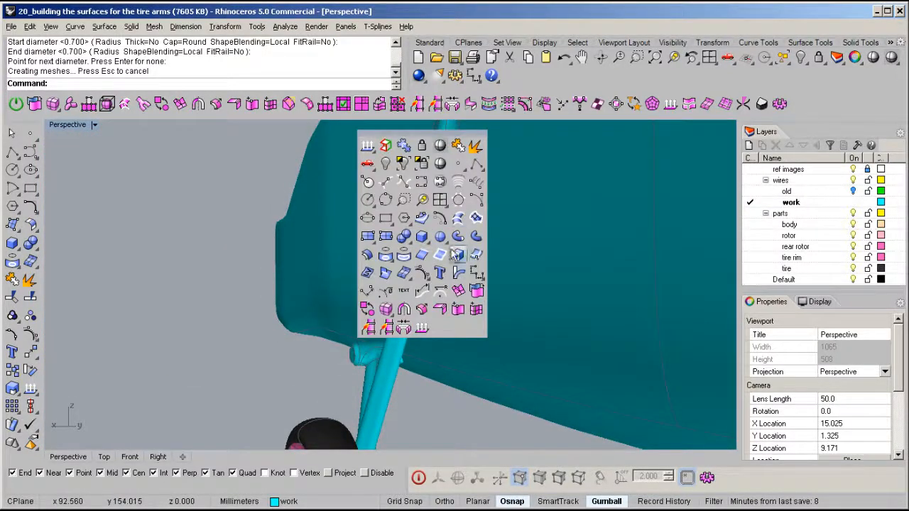
{"action": "left_click", "coordinate": [476, 257]}
{"action": "scroll", "coordinate": [440, 280], "scroll_direction": "up", "scroll_amount": 3}
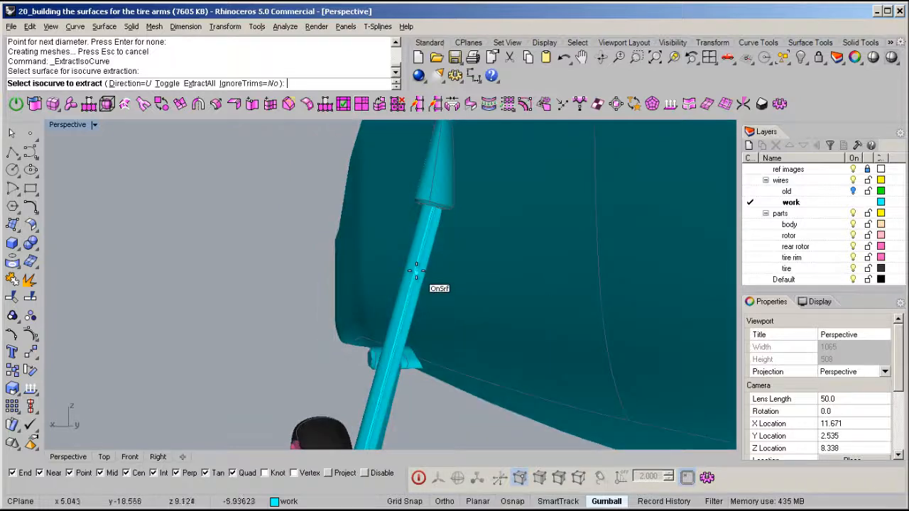
{"action": "type", "text": "t"}
{"action": "key", "text": "Return"}
{"action": "right_click_drag", "start_coordinate": [410, 288], "coordinate": [315, 227]}
{"action": "left_click", "coordinate": [426, 260]}
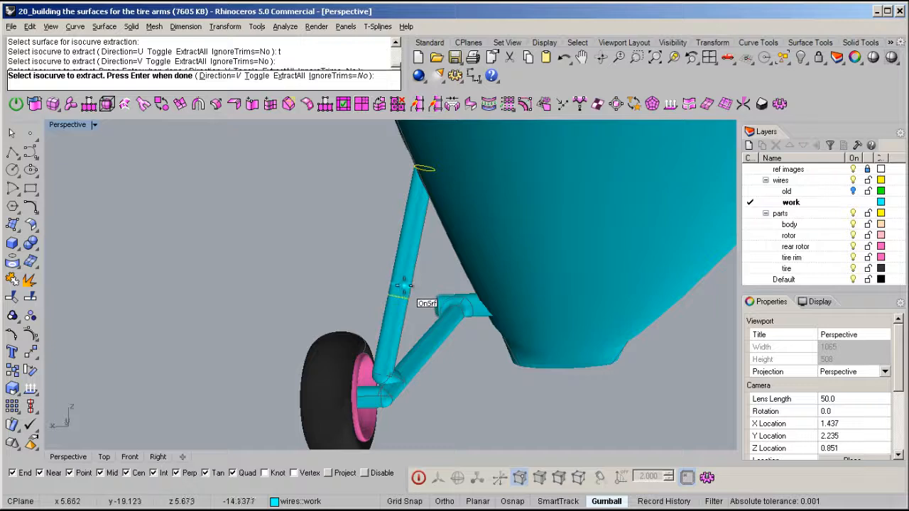
{"action": "key", "text": "Return"}
Split the long strut pipe with the three extracted cross-section isocurves.
{"action": "right_click_drag", "start_coordinate": [258, 289], "coordinate": [615, 344]}
{"action": "left_click", "coordinate": [590, 342]}
{"action": "right_click_drag", "start_coordinate": [310, 257], "coordinate": [410, 344]}
{"action": "left_click", "coordinate": [406, 263]}
{"action": "key", "text": "ctrl+shift+s"}
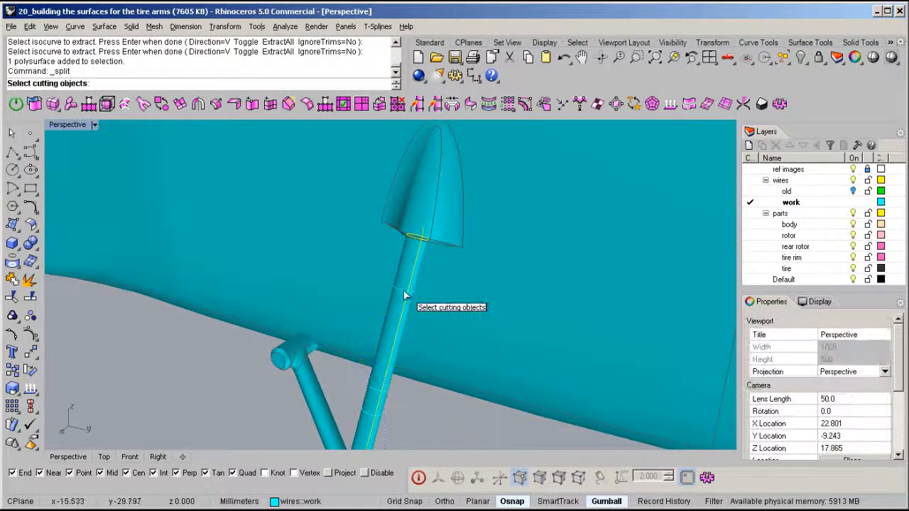
{"action": "left_click", "coordinate": [408, 297]}
{"action": "left_click", "coordinate": [434, 337]}
{"action": "scroll", "coordinate": [365, 411], "scroll_direction": "up", "scroll_amount": 6}
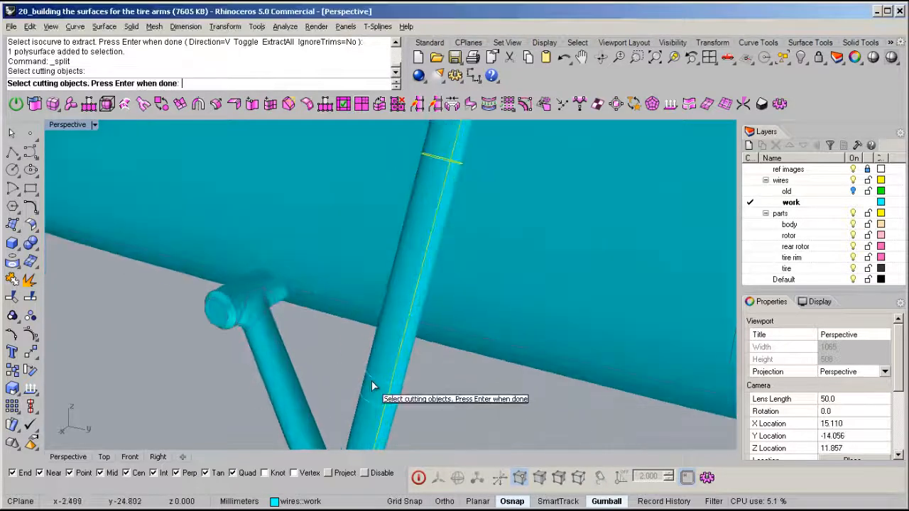
{"action": "left_click", "coordinate": [368, 380]}
{"action": "left_click", "coordinate": [369, 403]}
{"action": "key", "text": "Return"}
{"action": "scroll", "coordinate": [469, 399], "scroll_direction": "down", "scroll_amount": 3}
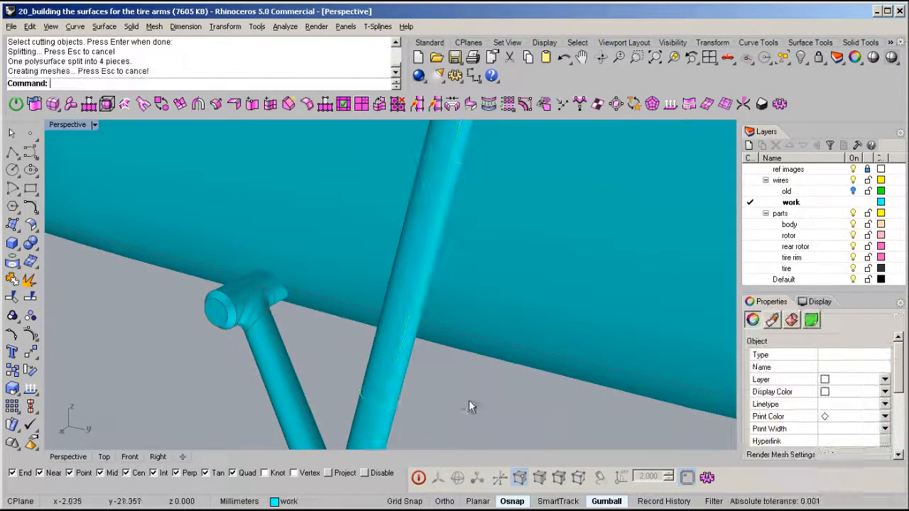
Offset the long strut's upper pipe segment below the body fairing inward by 0.075 mm as a solid, replacing the input surface.
{"action": "right_click_drag", "start_coordinate": [442, 395], "coordinate": [406, 258]}
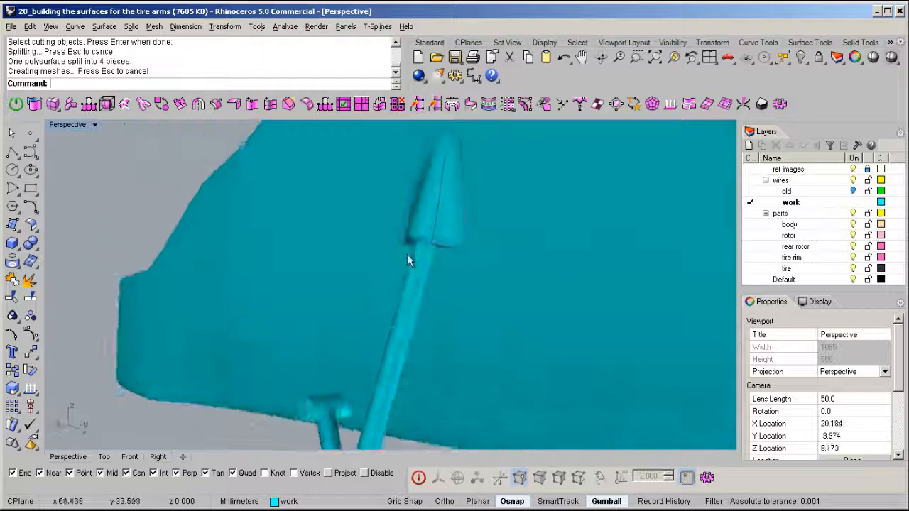
{"action": "scroll", "coordinate": [426, 273], "scroll_direction": "up", "scroll_amount": 5}
{"action": "left_click", "coordinate": [426, 277]}
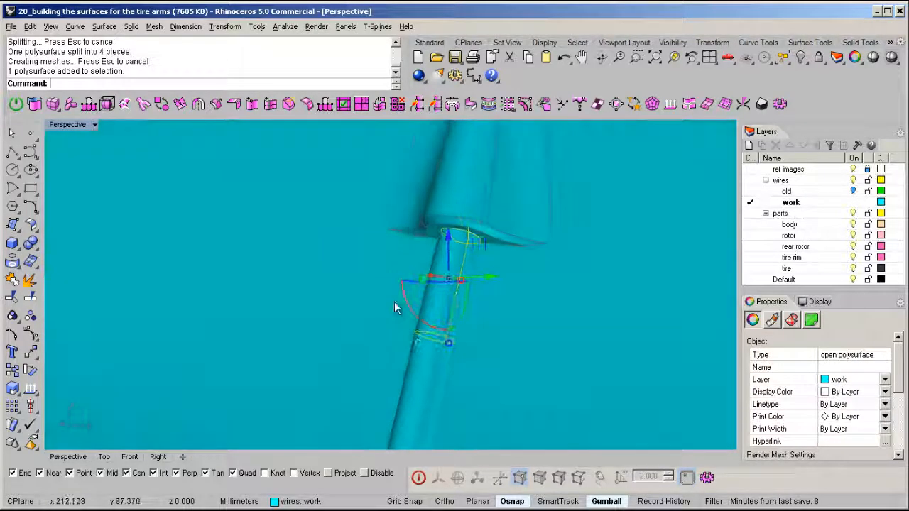
{"action": "middle_click", "coordinate": [465, 284]}
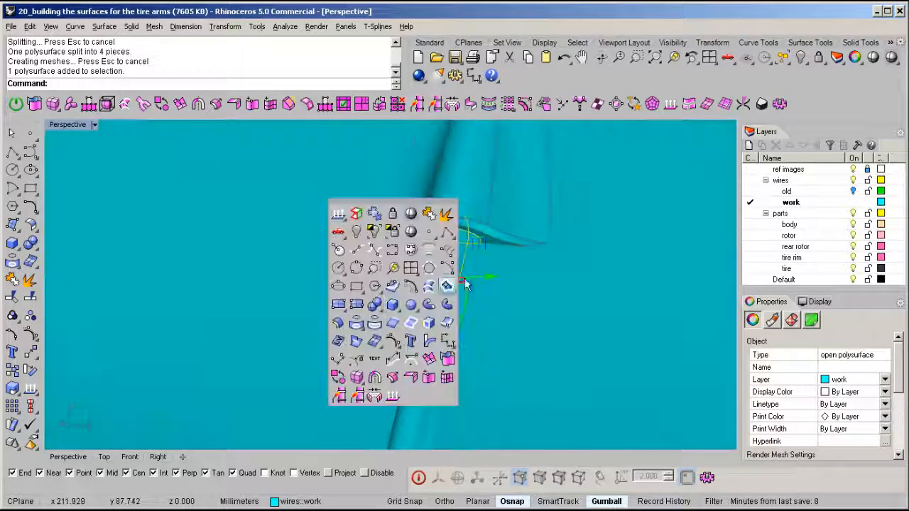
{"action": "left_click", "coordinate": [338, 325]}
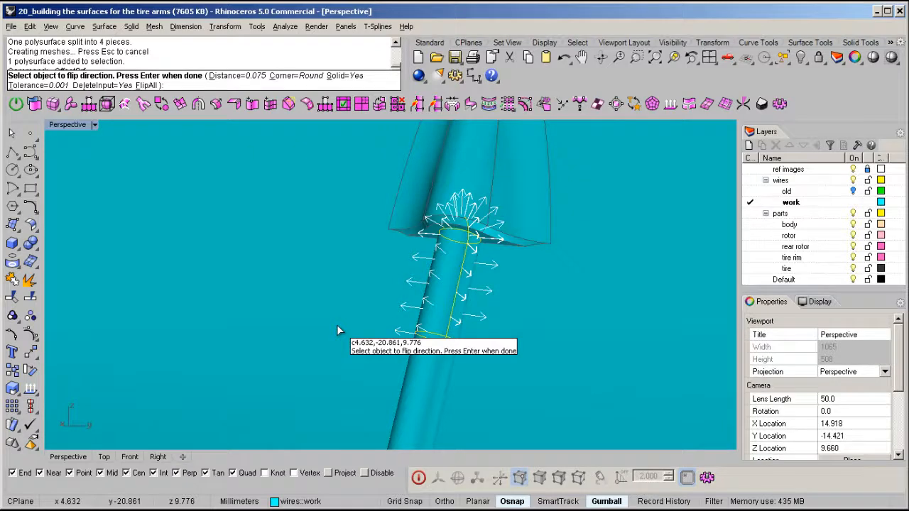
{"action": "left_click", "coordinate": [146, 85]}
{"action": "right_click_drag", "start_coordinate": [558, 295], "coordinate": [497, 268]}
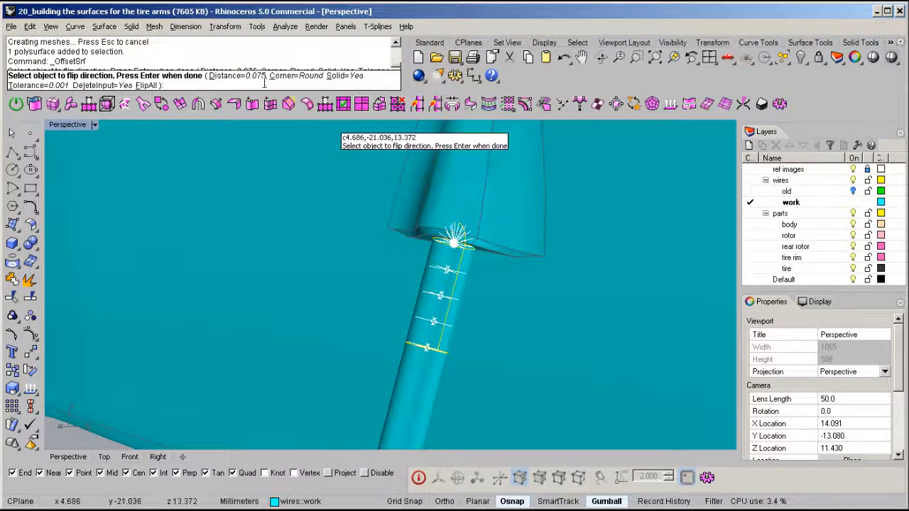
{"action": "right_click", "coordinate": [409, 382]}
{"action": "right_click_drag", "start_coordinate": [408, 384], "coordinate": [467, 394]}
{"action": "scroll", "coordinate": [424, 365], "scroll_direction": "up", "scroll_amount": 5}
{"action": "right_click_drag", "start_coordinate": [424, 366], "coordinate": [374, 370]}
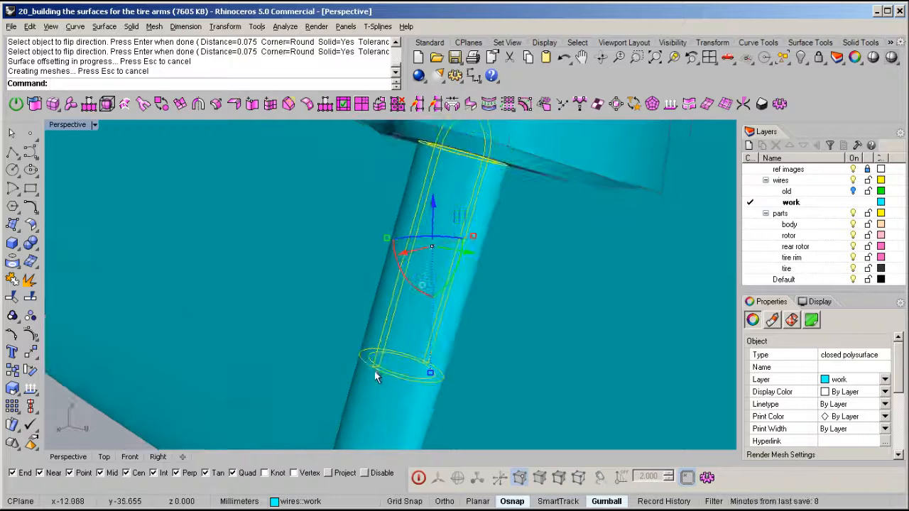
Extract the two outer surfaces from the offset upper strut segment and delete them, keeping the thinner inner tube.
{"action": "key", "text": "F4"}
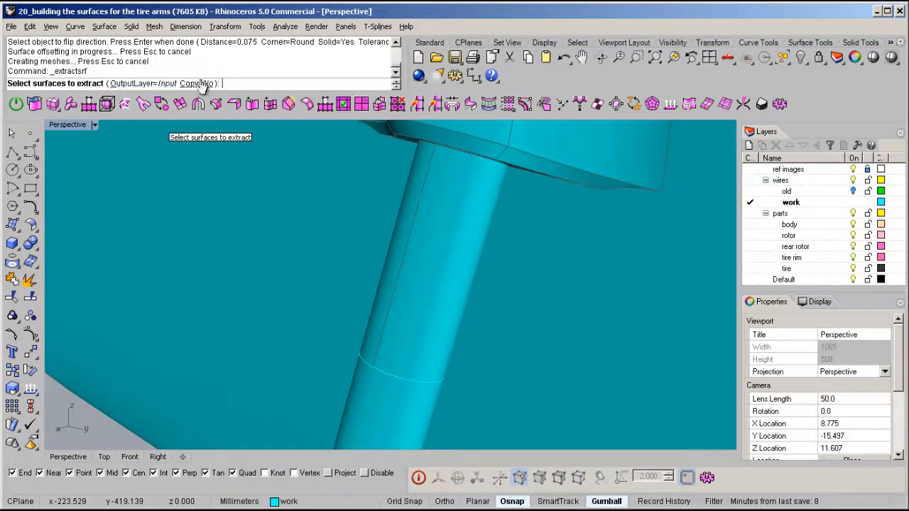
{"action": "left_click", "coordinate": [421, 288]}
{"action": "left_click", "coordinate": [384, 270]}
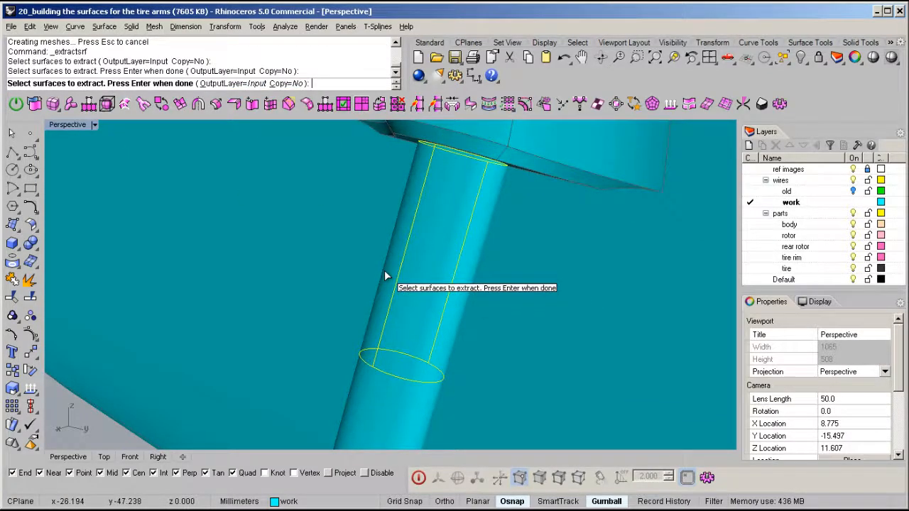
{"action": "key", "text": "Return"}
{"action": "key", "text": "Delete"}
{"action": "right_click_drag", "start_coordinate": [385, 274], "coordinate": [472, 322]}
Flip the surface direction of the thinner upper tube and join it with the strut segment directly below it.
{"action": "left_click", "coordinate": [502, 232]}
{"action": "middle_click", "coordinate": [472, 322]}
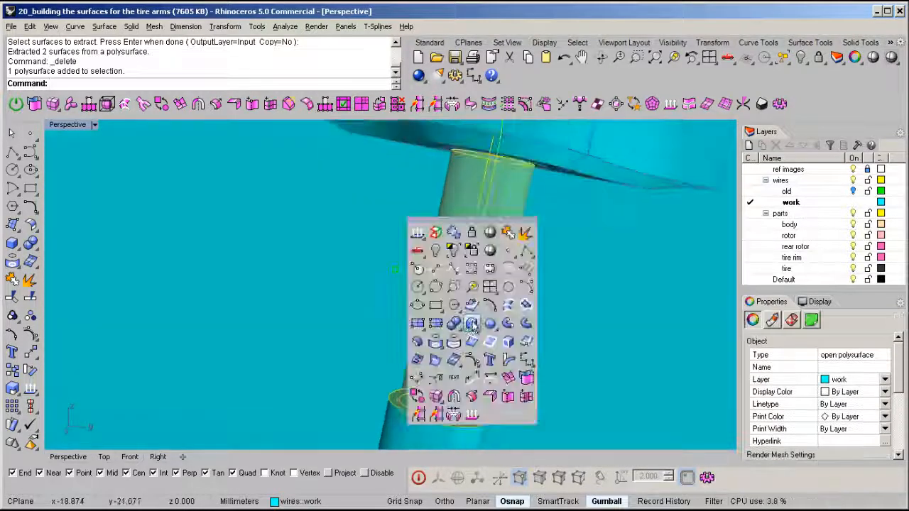
{"action": "left_click", "coordinate": [417, 233]}
{"action": "type", "text": "f"}
{"action": "key", "text": "Return"}
{"action": "key", "text": "Return"}
{"action": "right_click_drag", "start_coordinate": [459, 361], "coordinate": [426, 274]}
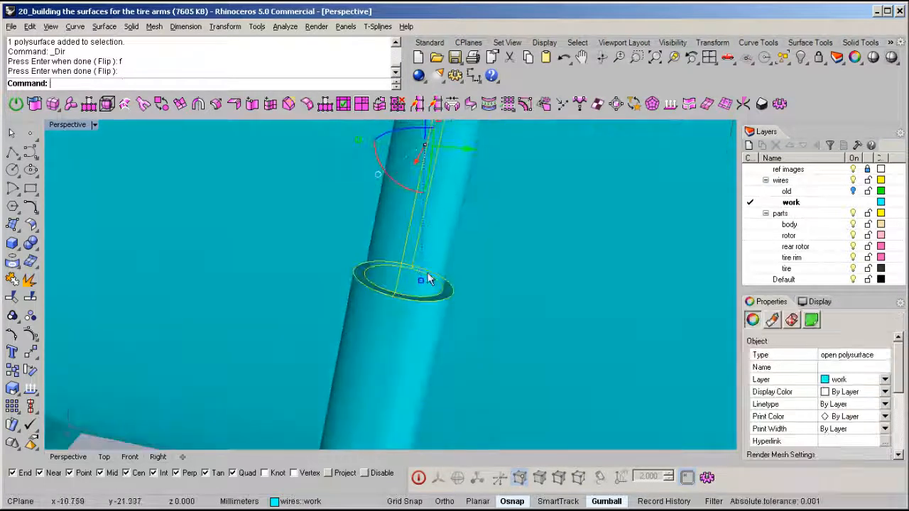
{"action": "left_click", "coordinate": [403, 323], "text": "shift"}
{"action": "middle_click", "coordinate": [403, 323]}
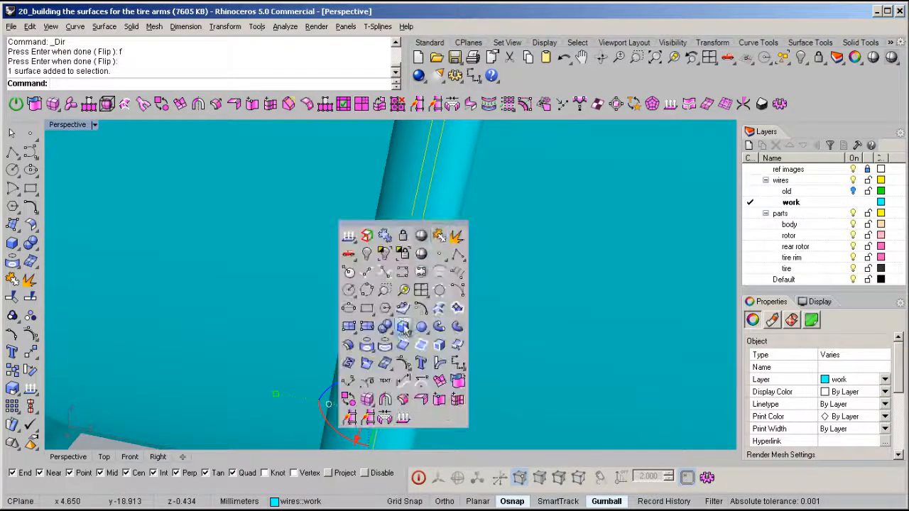
{"action": "left_click", "coordinate": [433, 233]}
{"action": "scroll", "coordinate": [420, 185], "scroll_direction": "down", "scroll_amount": 10}
{"action": "left_click", "coordinate": [444, 360]}
Offset the short band on the long strut outward by 0.1 mm as a solid to form a raised collar.
{"action": "right_click_drag", "start_coordinate": [393, 379], "coordinate": [447, 345]}
{"action": "scroll", "coordinate": [420, 358], "scroll_direction": "up", "scroll_amount": 4}
{"action": "scroll", "coordinate": [420, 364], "scroll_direction": "up", "scroll_amount": 2}
{"action": "left_click", "coordinate": [350, 313]}
{"action": "left_click", "coordinate": [355, 361], "text": "ctrl+shift"}
{"action": "middle_click", "coordinate": [375, 346]}
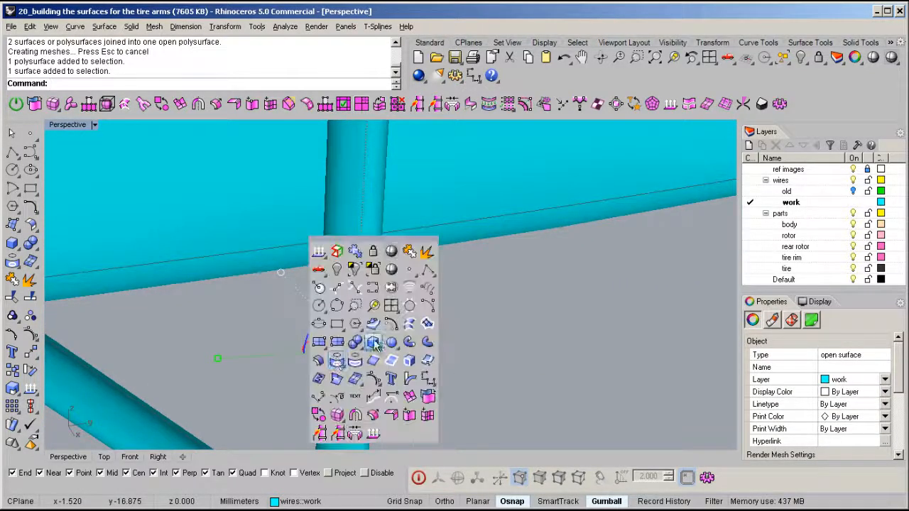
{"action": "left_click", "coordinate": [318, 362]}
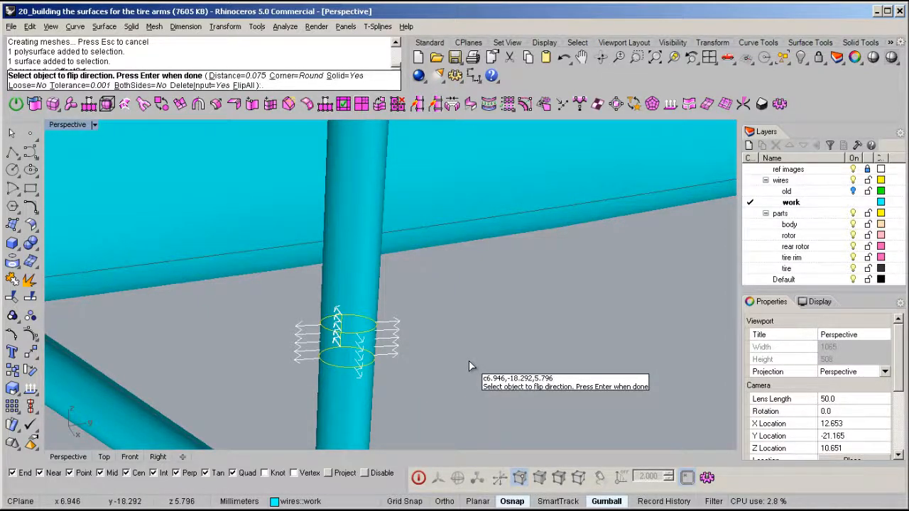
{"action": "key", "text": "Return"}
{"action": "key", "text": "Return"}
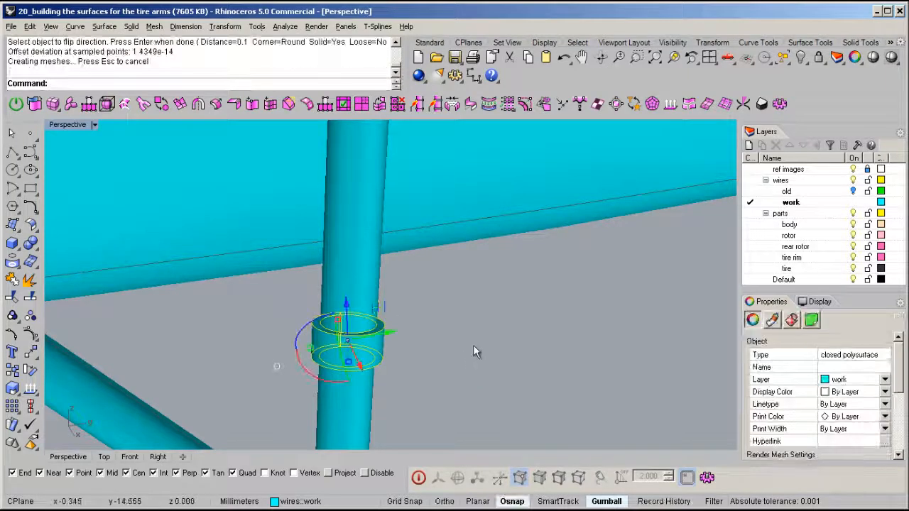
Extract four V-direction cross-section isocurves from the lower arm's tube, one close pair near each end.
{"action": "right_click_drag", "start_coordinate": [479, 351], "coordinate": [315, 315]}
{"action": "right_click_drag", "start_coordinate": [379, 345], "coordinate": [480, 234]}
{"action": "middle_click", "coordinate": [480, 234]}
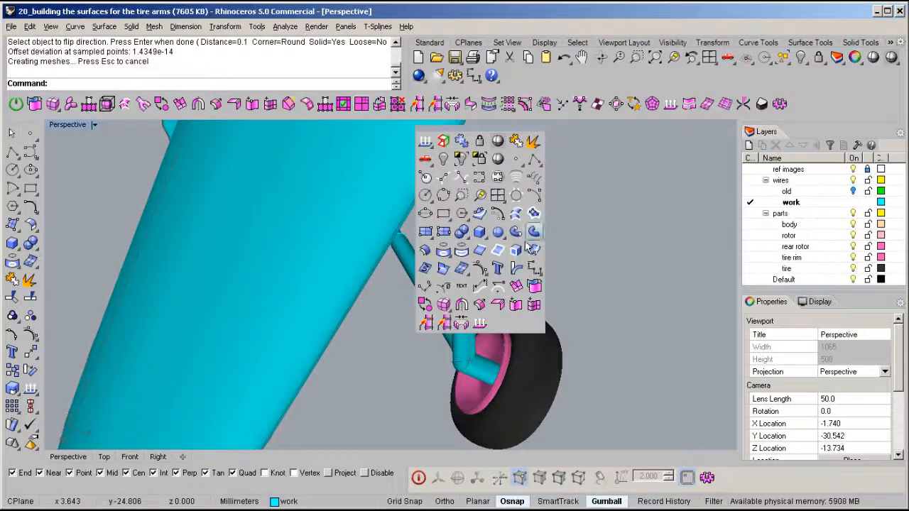
{"action": "left_click", "coordinate": [535, 252]}
{"action": "right_click_drag", "start_coordinate": [532, 248], "coordinate": [473, 253]}
{"action": "left_click", "coordinate": [463, 242]}
{"action": "left_click", "coordinate": [465, 202]}
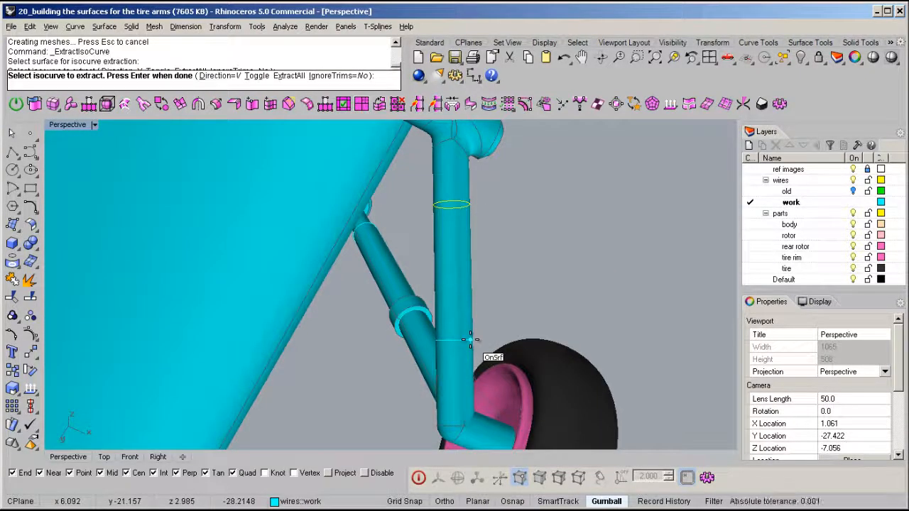
{"action": "left_click", "coordinate": [470, 340]}
{"action": "right_click_drag", "start_coordinate": [504, 242], "coordinate": [509, 223]}
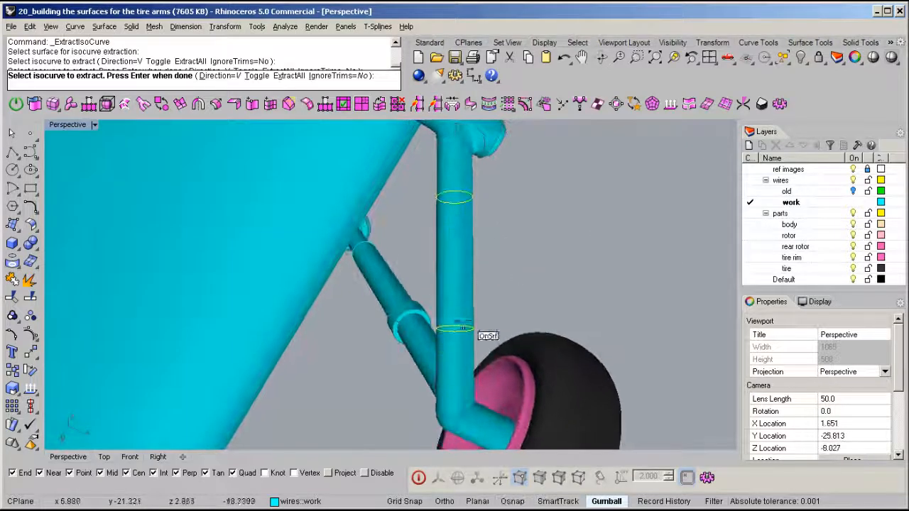
{"action": "left_click", "coordinate": [467, 343]}
{"action": "right_click_drag", "start_coordinate": [469, 184], "coordinate": [452, 263]}
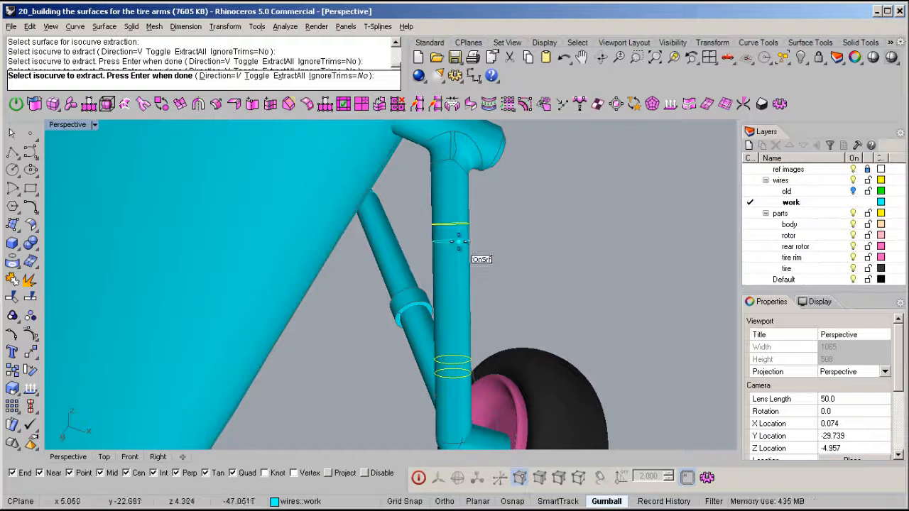
{"action": "key", "text": "Return"}
Split the lower arm polysurface with the four extracted cross-section isocurves.
{"action": "left_click", "coordinate": [458, 201]}
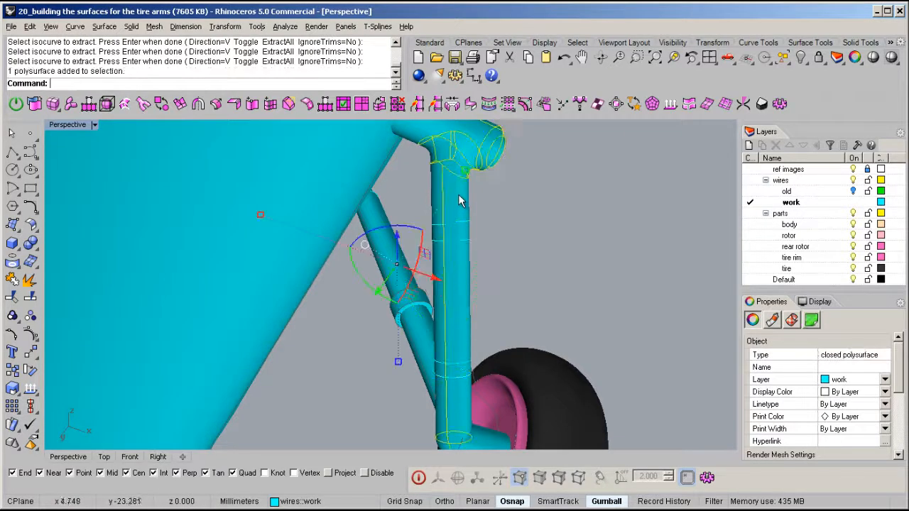
{"action": "key", "text": "ctrl+shift+s"}
{"action": "left_click", "coordinate": [464, 227]}
{"action": "left_click", "coordinate": [464, 242]}
{"action": "right_click_drag", "start_coordinate": [466, 305], "coordinate": [465, 289]}
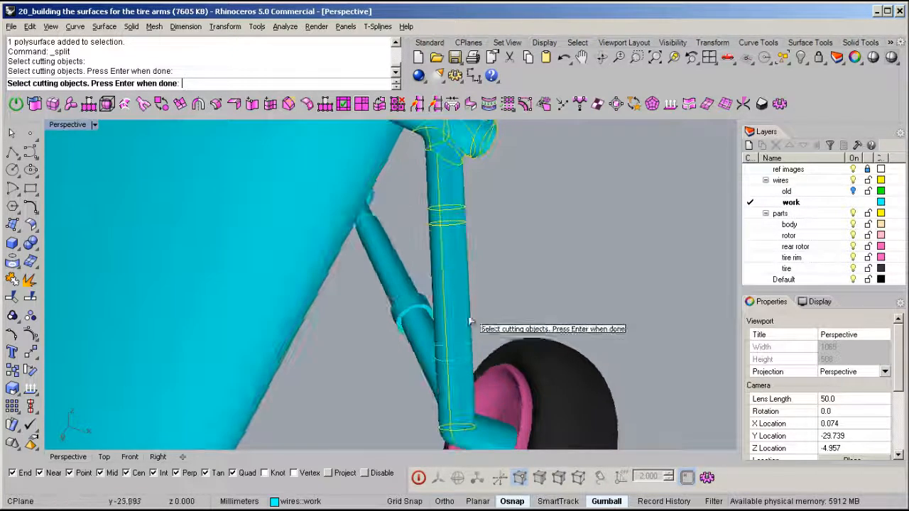
{"action": "key", "text": "Return"}
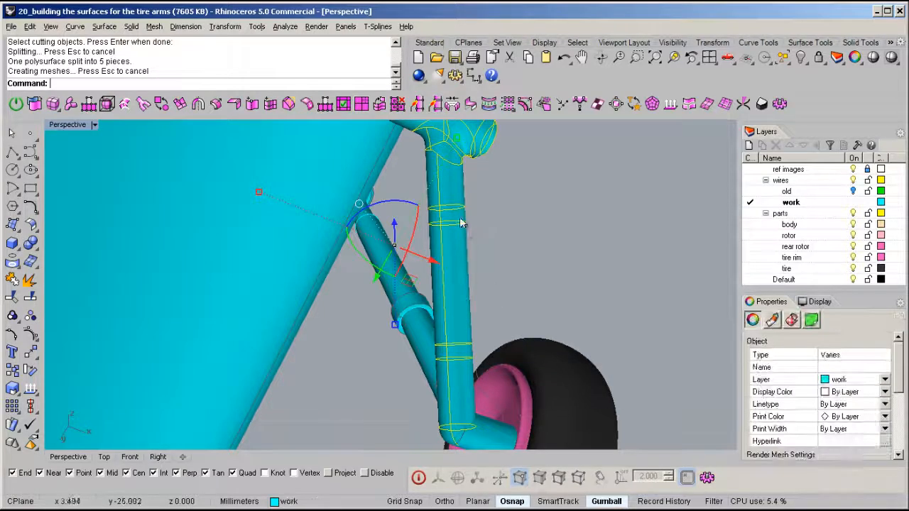
Offset the two short bands on the lower arm's tube outward as solids to form raised collars.
{"action": "scroll", "coordinate": [459, 216], "scroll_direction": "up", "scroll_amount": 2}
{"action": "left_click", "coordinate": [460, 219]}
{"action": "left_click", "coordinate": [479, 443], "text": "shift"}
{"action": "right_click_drag", "start_coordinate": [505, 336], "coordinate": [515, 301], "text": "shift"}
{"action": "middle_click", "coordinate": [515, 301]}
{"action": "left_click", "coordinate": [465, 339]}
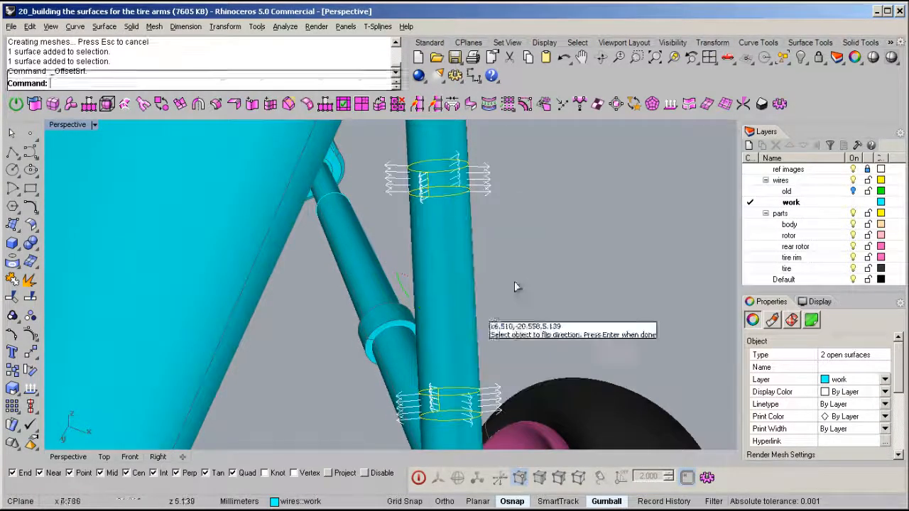
{"action": "right_click", "coordinate": [568, 256]}
{"action": "scroll", "coordinate": [567, 254], "scroll_direction": "down", "scroll_amount": 4}
{"action": "right_click_drag", "start_coordinate": [553, 242], "coordinate": [435, 336]}
{"action": "left_click", "coordinate": [595, 254]}
Delete all points and curves in the model except the guide curve at the tail wheel.
{"action": "scroll", "coordinate": [423, 317], "scroll_direction": "down", "scroll_amount": 4}
{"action": "scroll", "coordinate": [435, 337], "scroll_direction": "down", "scroll_amount": 4}
{"action": "right_click_drag", "start_coordinate": [478, 296], "coordinate": [541, 344]}
{"action": "key", "text": "F4"}
{"action": "scroll", "coordinate": [525, 341], "scroll_direction": "down", "scroll_amount": 3}
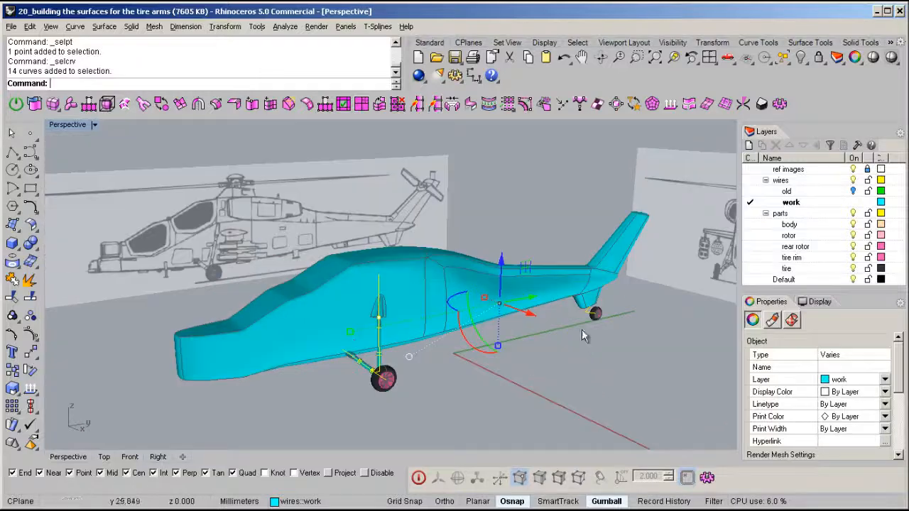
{"action": "left_click_drag", "start_coordinate": [628, 361], "coordinate": [551, 216], "text": "ctrl"}
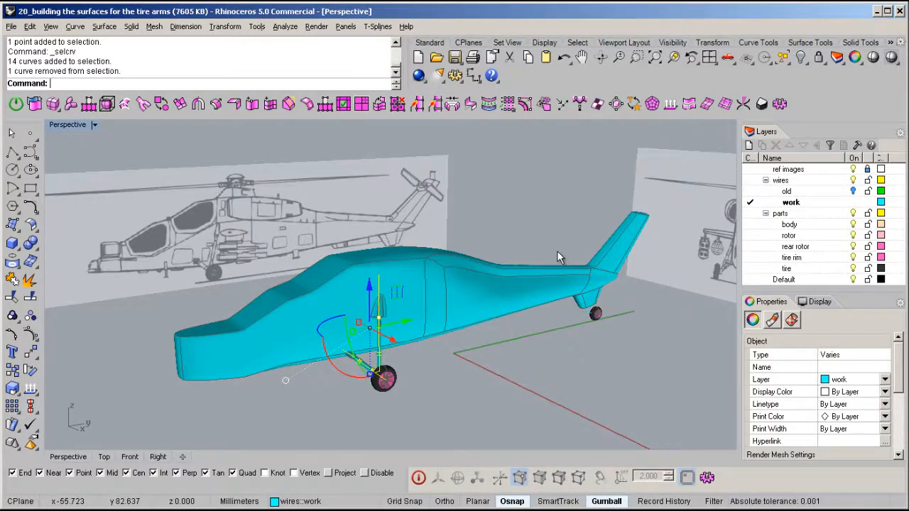
{"action": "key", "text": "Delete"}
Mirror the front wheel, arm and strut parts to the body's other side across the centre plane through 0,0,0.
{"action": "right_click_drag", "start_coordinate": [556, 251], "coordinate": [355, 302]}
{"action": "left_click_drag", "start_coordinate": [466, 284], "coordinate": [468, 282]}
{"action": "right_click_drag", "start_coordinate": [468, 282], "coordinate": [427, 409]}
{"action": "key", "text": "ctrl+m"}
{"action": "left_click", "coordinate": [479, 201], "text": "shift"}
{"action": "left_click", "coordinate": [573, 243]}
In the Right view, lock everything except the tail wheel and its bent guide curve.
{"action": "right_click_drag", "start_coordinate": [468, 317], "coordinate": [388, 282]}
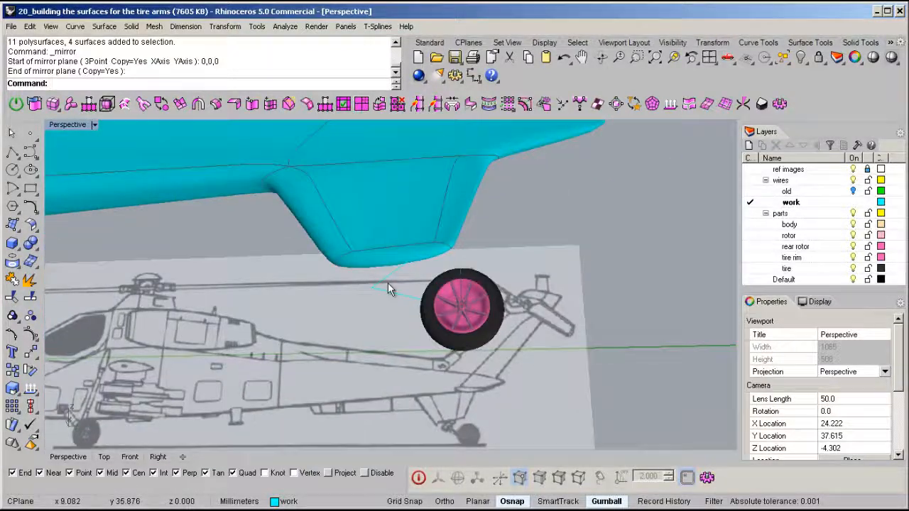
{"action": "left_click", "coordinate": [388, 276]}
{"action": "double_click", "coordinate": [68, 125]}
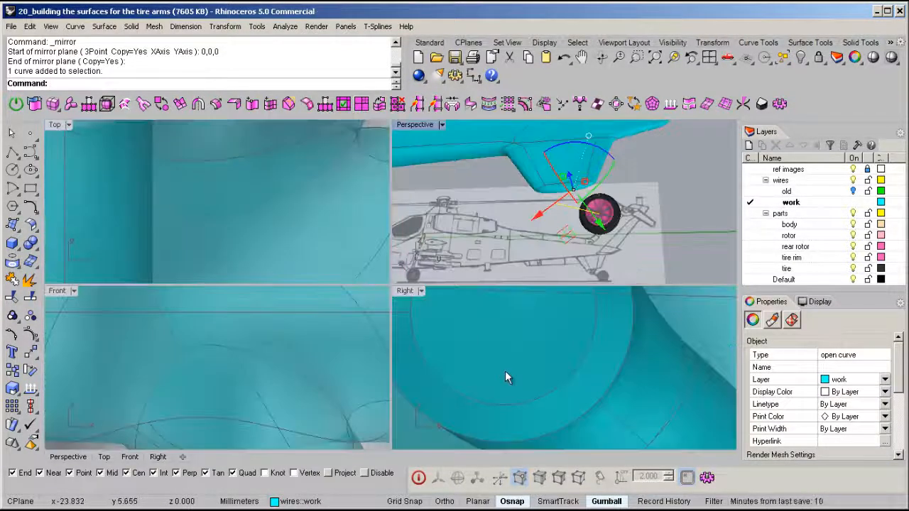
{"action": "scroll", "coordinate": [458, 352], "scroll_direction": "down", "scroll_amount": 5}
{"action": "scroll", "coordinate": [159, 349], "scroll_direction": "down", "scroll_amount": 5}
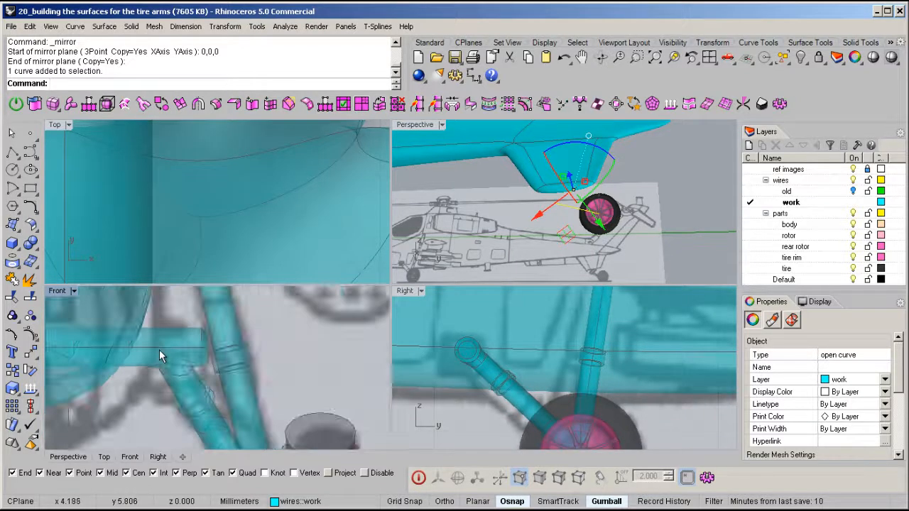
{"action": "key", "text": "Escape"}
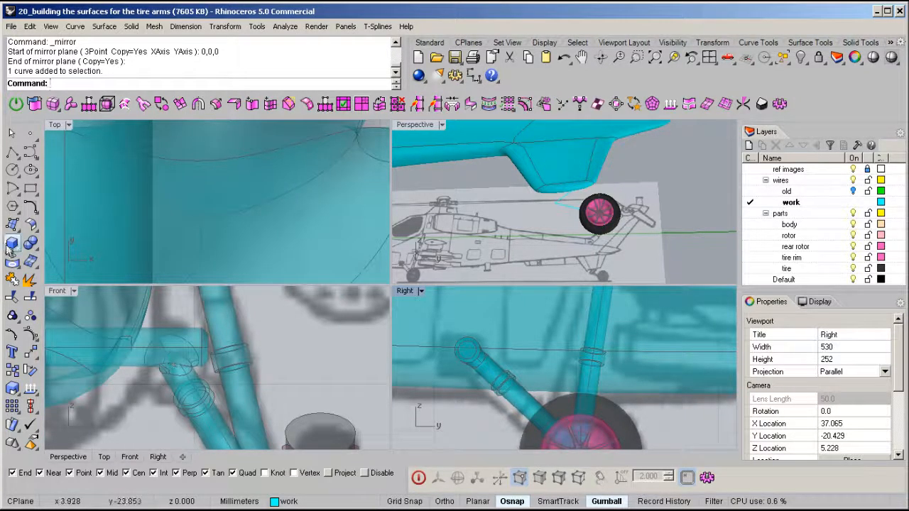
{"action": "double_click", "coordinate": [406, 291]}
{"action": "scroll", "coordinate": [305, 285], "scroll_direction": "down", "scroll_amount": 15}
{"action": "right_click_drag", "start_coordinate": [454, 300], "coordinate": [199, 301]}
{"action": "right_click_drag", "start_coordinate": [571, 268], "coordinate": [345, 263]}
{"action": "scroll", "coordinate": [315, 328], "scroll_direction": "up", "scroll_amount": 5}
{"action": "left_click_drag", "start_coordinate": [193, 371], "coordinate": [497, 227]}
{"action": "middle_click", "coordinate": [394, 271]}
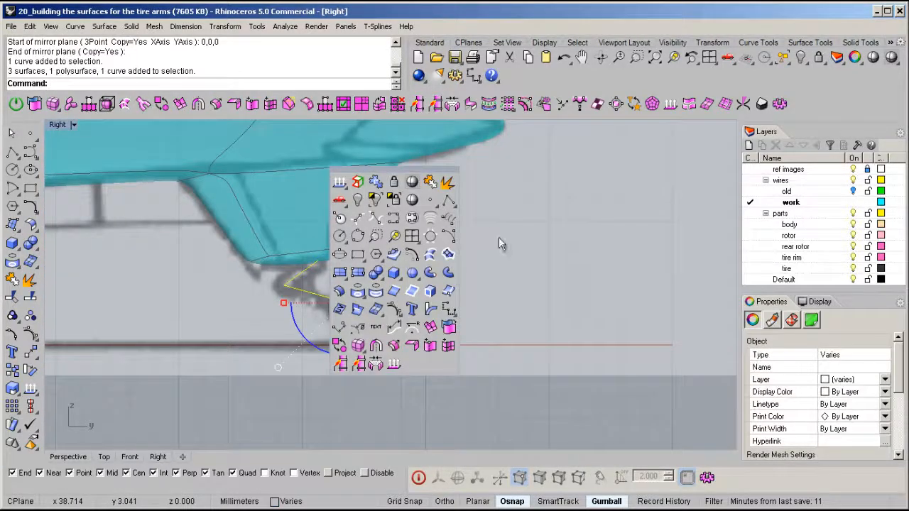
{"action": "left_click", "coordinate": [395, 201]}
{"action": "scroll", "coordinate": [307, 319], "scroll_direction": "up", "scroll_amount": 5}
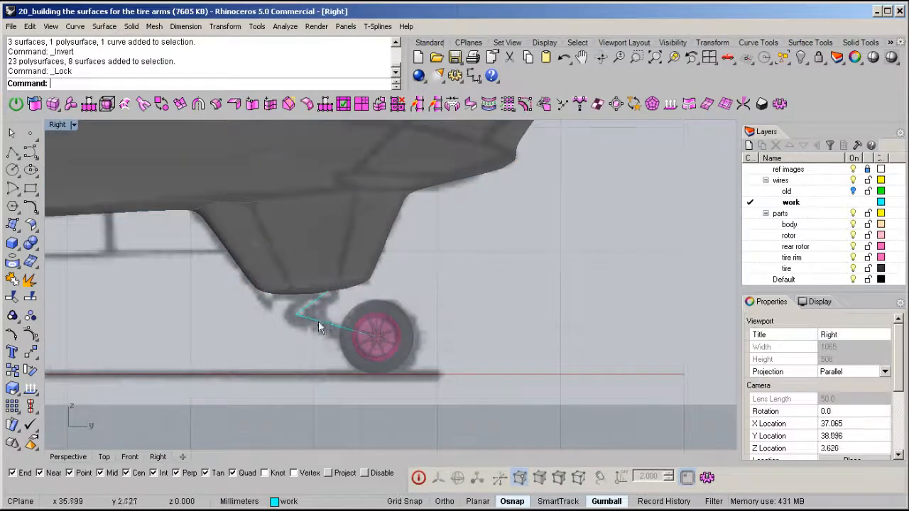
Duplicate the tail wheel's bent guide curve and offset the copy sideways beside the wheel in the Perspective view.
{"action": "double_click", "coordinate": [55, 124]}
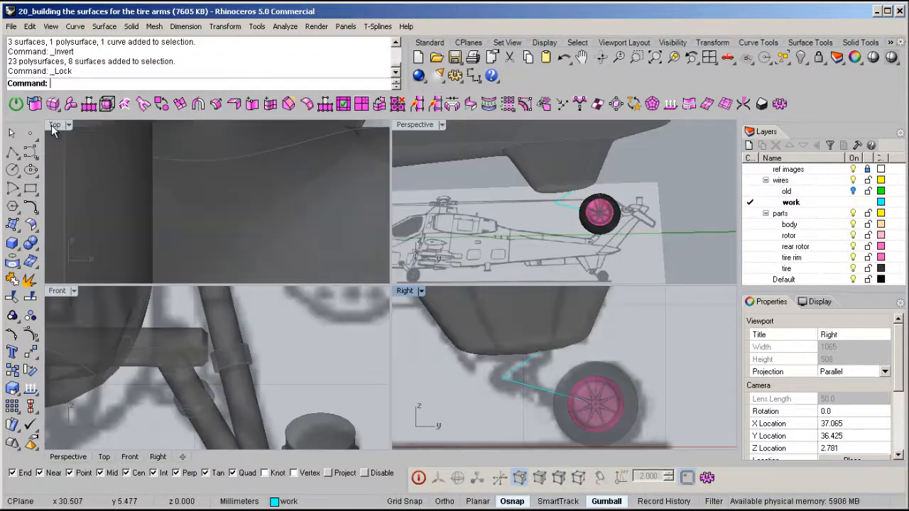
{"action": "right_click_drag", "start_coordinate": [576, 167], "coordinate": [668, 248]}
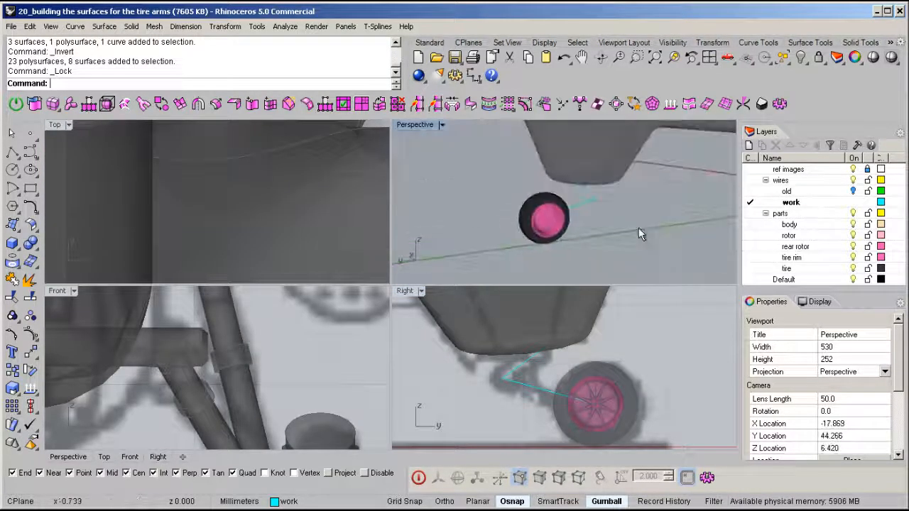
{"action": "double_click", "coordinate": [414, 126]}
{"action": "right_click_drag", "start_coordinate": [406, 134], "coordinate": [426, 311]}
{"action": "left_click", "coordinate": [388, 289]}
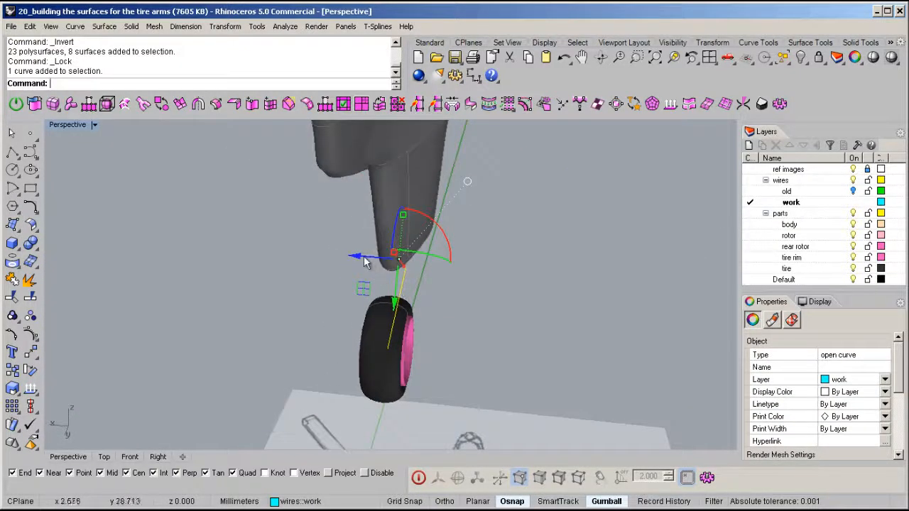
{"action": "left_click_drag", "start_coordinate": [361, 261], "coordinate": [390, 257]}
{"action": "right_click_drag", "start_coordinate": [390, 257], "coordinate": [223, 342]}
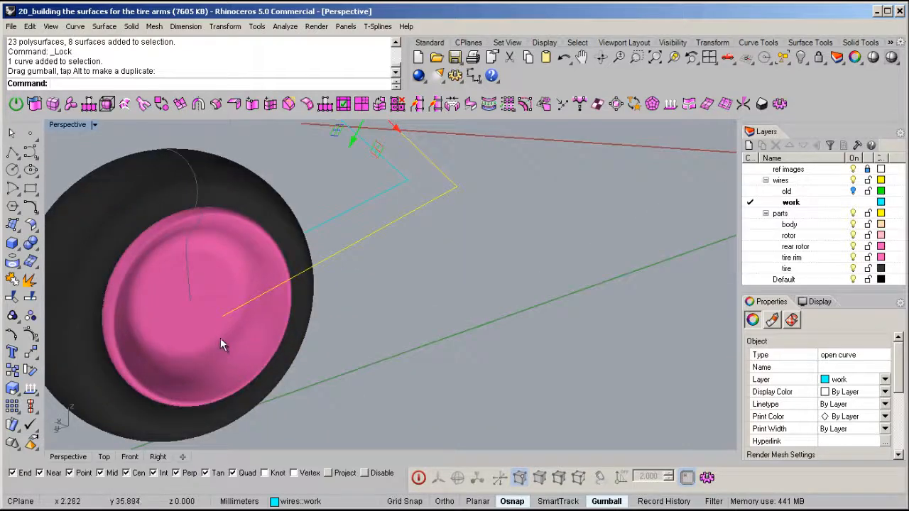
Draw a straight line sideways from the tail wheel's hub centre out past the offset guide curve copy.
{"action": "middle_click", "coordinate": [210, 282]}
{"action": "left_click", "coordinate": [274, 268]}
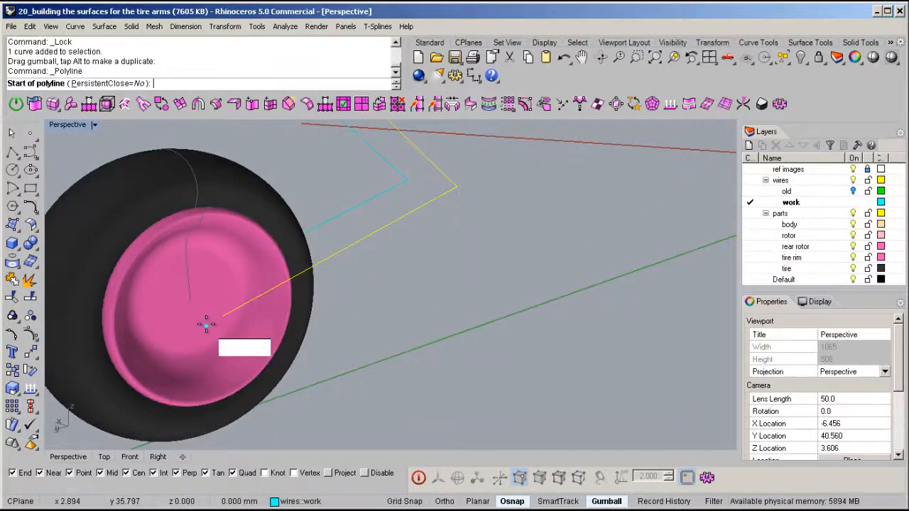
{"action": "left_click", "coordinate": [190, 301]}
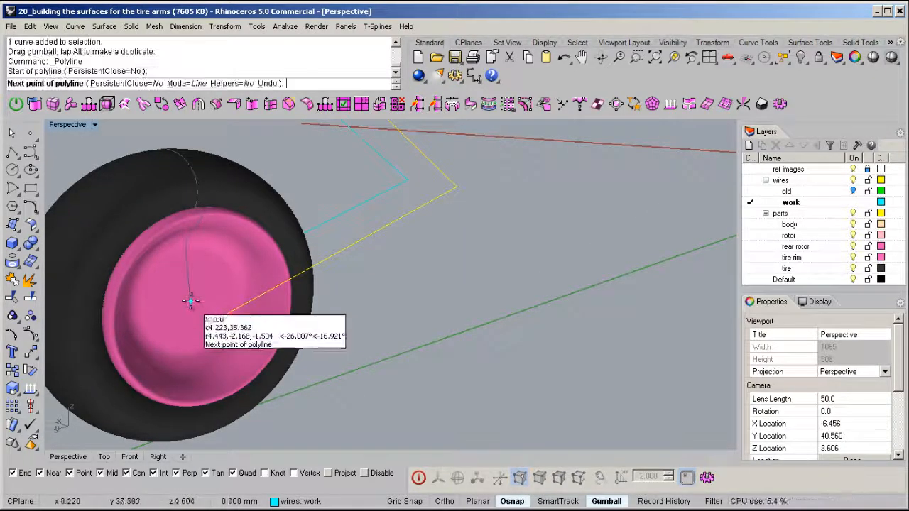
{"action": "scroll", "coordinate": [415, 230], "scroll_direction": "down", "scroll_amount": 6}
{"action": "left_click", "coordinate": [490, 377], "text": "alt+shift"}
{"action": "right_click", "coordinate": [443, 315]}
{"action": "right_click_drag", "start_coordinate": [443, 315], "coordinate": [459, 327]}
Try to trim the sideways hub line against the offset guide curve copy, and undo the trim.
{"action": "scroll", "coordinate": [431, 282], "scroll_direction": "up", "scroll_amount": 6}
{"action": "left_click_drag", "start_coordinate": [481, 296], "coordinate": [444, 335]}
{"action": "key", "text": "ctrl+t"}
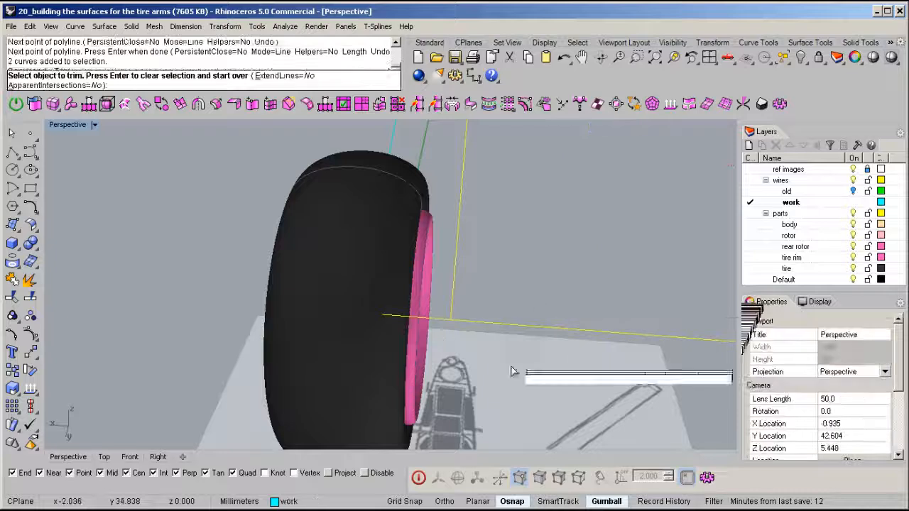
{"action": "left_click", "coordinate": [529, 326]}
{"action": "scroll", "coordinate": [500, 381], "scroll_direction": "down", "scroll_amount": 6}
{"action": "right_click", "coordinate": [522, 334]}
{"action": "right_click_drag", "start_coordinate": [522, 334], "coordinate": [516, 292]}
{"action": "key", "text": "ctrl+z"}
{"action": "scroll", "coordinate": [512, 298], "scroll_direction": "up", "scroll_amount": 3}
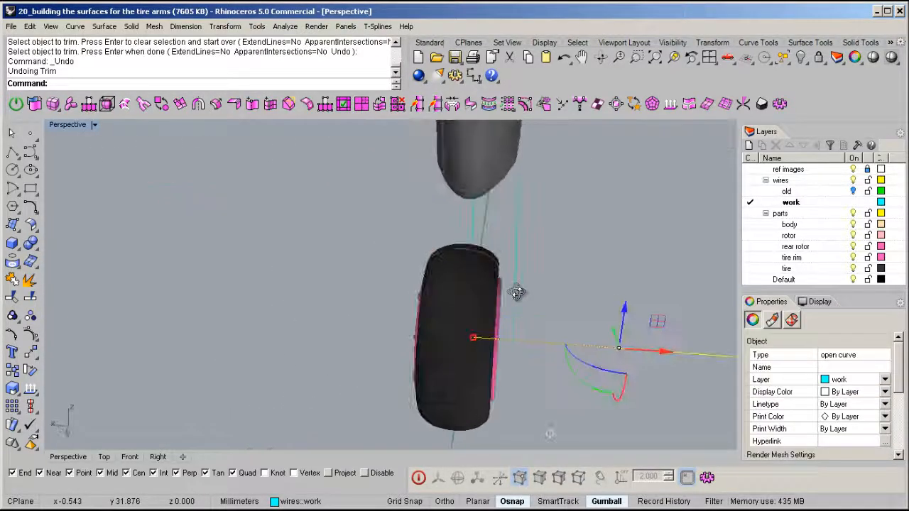
Reposition the offset copy of the bent guide curve sideways beside the tail wheel.
{"action": "left_click", "coordinate": [515, 277]}
{"action": "left_click_drag", "start_coordinate": [494, 195], "coordinate": [553, 244]}
{"action": "right_click_drag", "start_coordinate": [548, 241], "coordinate": [438, 339]}
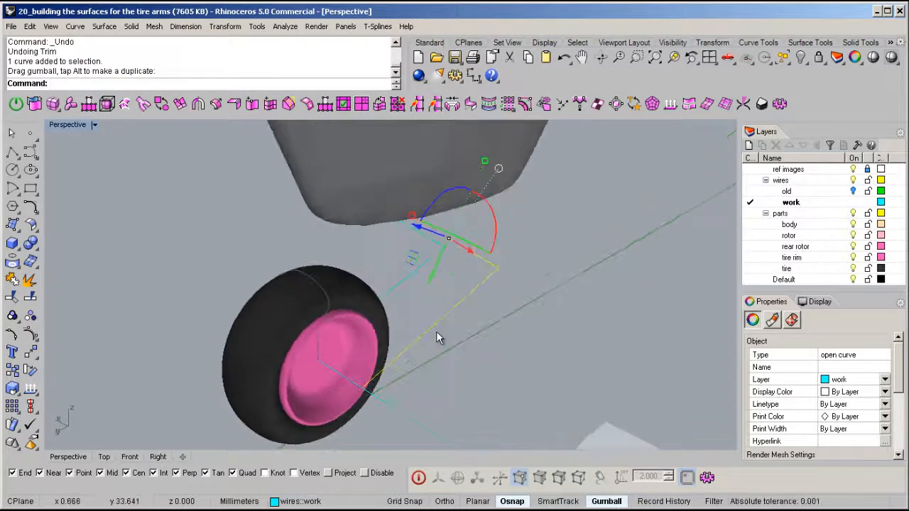
Draw a straight sideways line from the copied curve's lower leg across the original guide curve.
{"action": "middle_click", "coordinate": [438, 339]}
{"action": "left_click", "coordinate": [491, 262]}
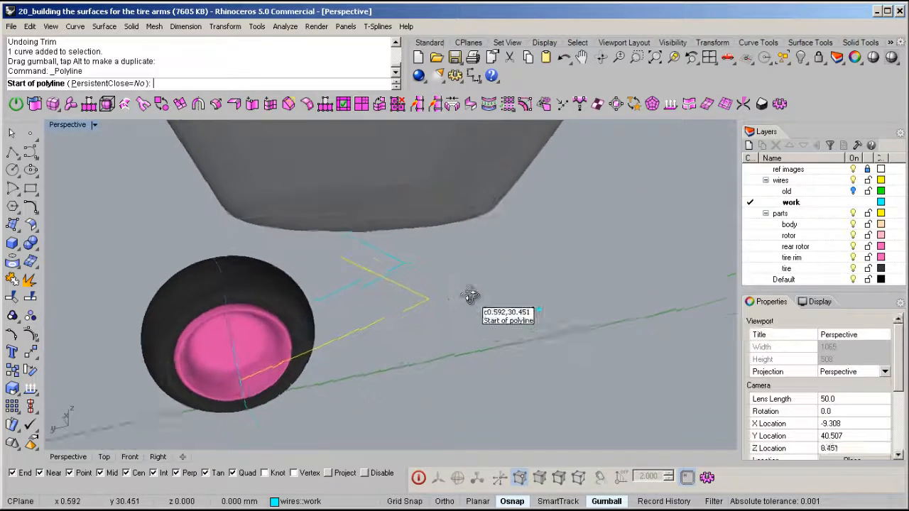
{"action": "left_click", "coordinate": [361, 312]}
{"action": "right_click_drag", "start_coordinate": [332, 278], "coordinate": [442, 299]}
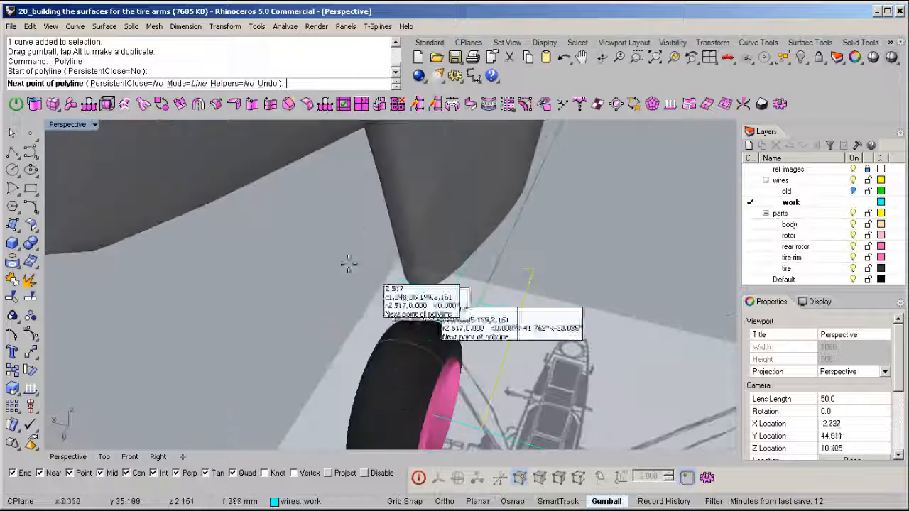
{"action": "left_click", "coordinate": [306, 249], "text": "shift"}
{"action": "right_click", "coordinate": [306, 249]}
{"action": "right_click_drag", "start_coordinate": [495, 338], "coordinate": [440, 276]}
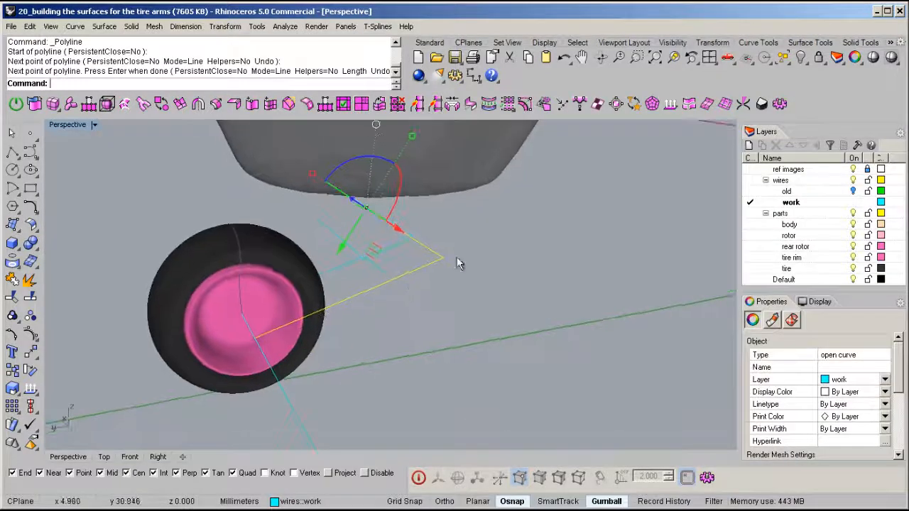
Trim away the part of the copied guide curve beyond the sideways line, keeping the leg towards the wheel.
{"action": "left_click_drag", "start_coordinate": [397, 305], "coordinate": [372, 274]}
{"action": "key", "text": "ctrl+t"}
{"action": "left_click", "coordinate": [412, 270]}
{"action": "right_click_drag", "start_coordinate": [415, 270], "coordinate": [461, 335]}
{"action": "right_click", "coordinate": [469, 300]}
{"action": "left_click", "coordinate": [468, 299]}
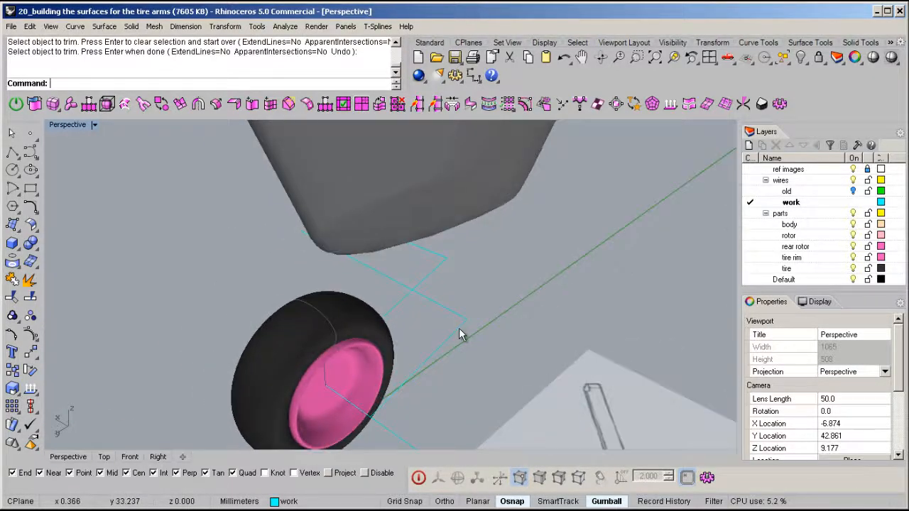
Draw a circle of about 1.27 mm radius tangent to the copied lower leg and the sideways line.
{"action": "middle_click", "coordinate": [460, 333]}
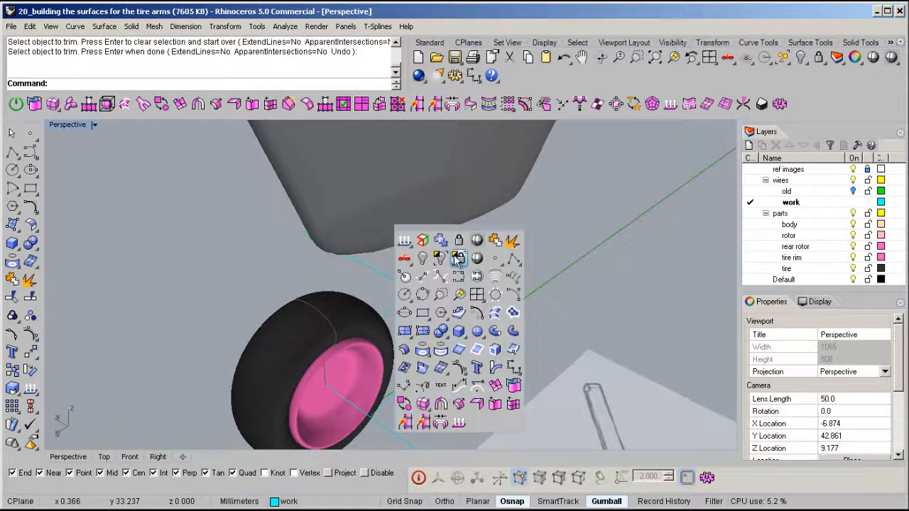
{"action": "left_click", "coordinate": [495, 294]}
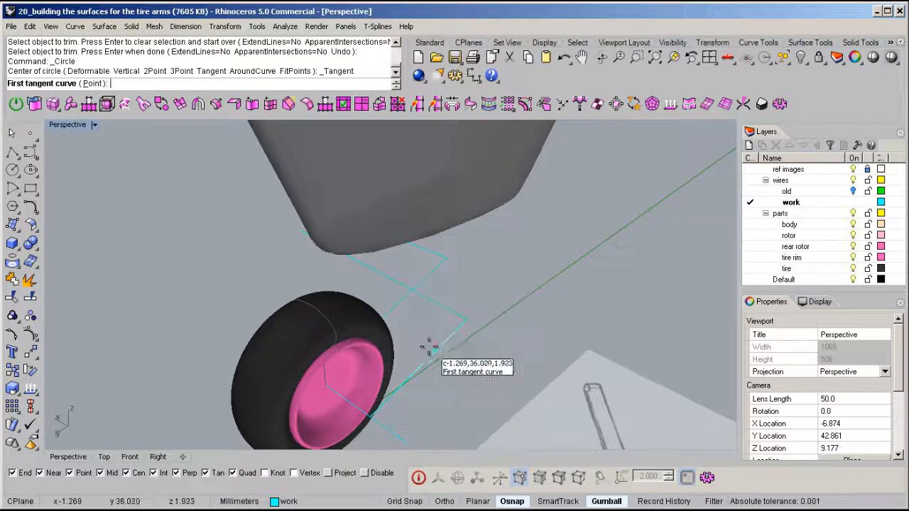
{"action": "left_click", "coordinate": [429, 349]}
{"action": "left_click", "coordinate": [439, 312]}
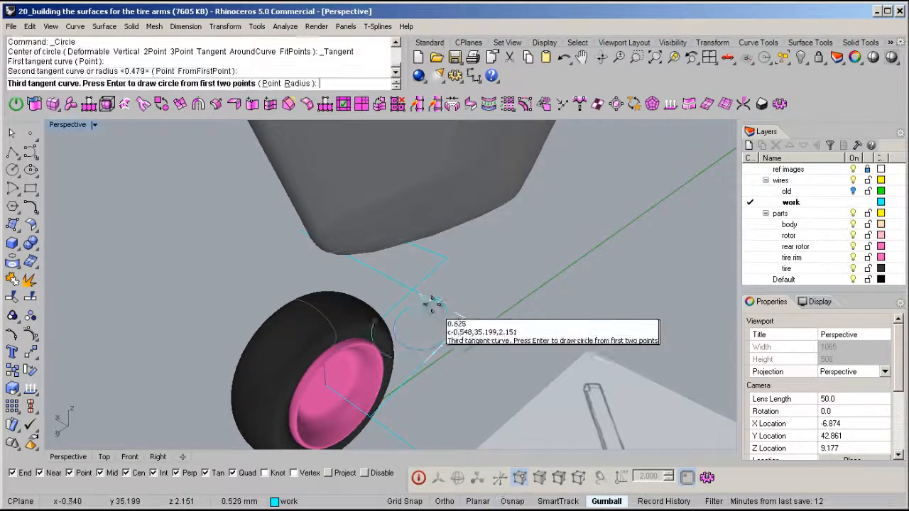
{"action": "key", "text": "Return"}
{"action": "right_click_drag", "start_coordinate": [421, 292], "coordinate": [480, 276]}
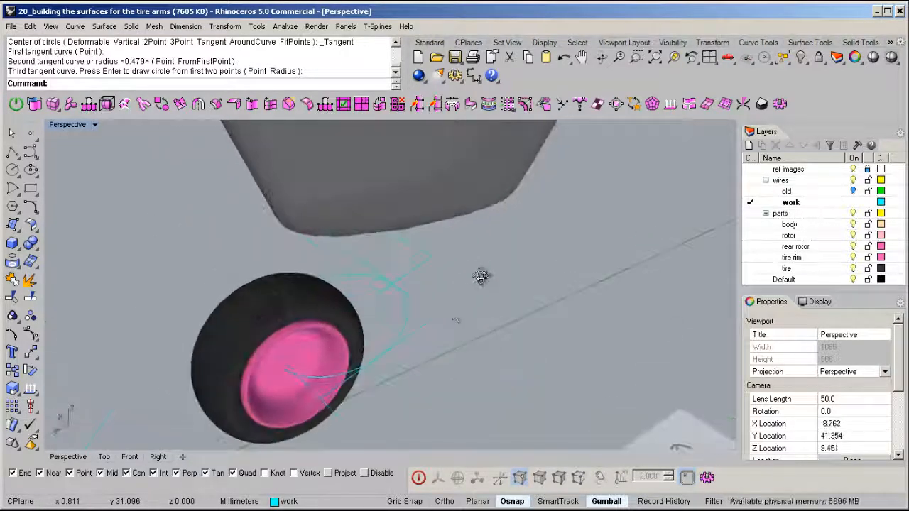
Split the tangent circle at both lines and delete the surplus part, keeping the corner arc.
{"action": "left_click", "coordinate": [402, 329]}
{"action": "key", "text": "ctrl+shift+s"}
{"action": "left_click", "coordinate": [408, 362]}
{"action": "key", "text": "Return"}
Split the copied lower leg with the corner arc and delete the piece extending past it.
{"action": "left_click", "coordinate": [415, 334]}
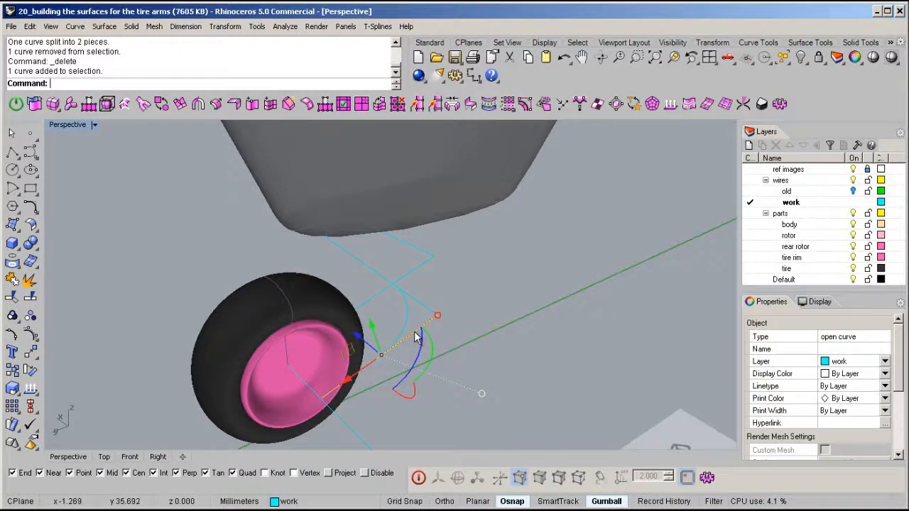
{"action": "key", "text": "ctrl+shift+s"}
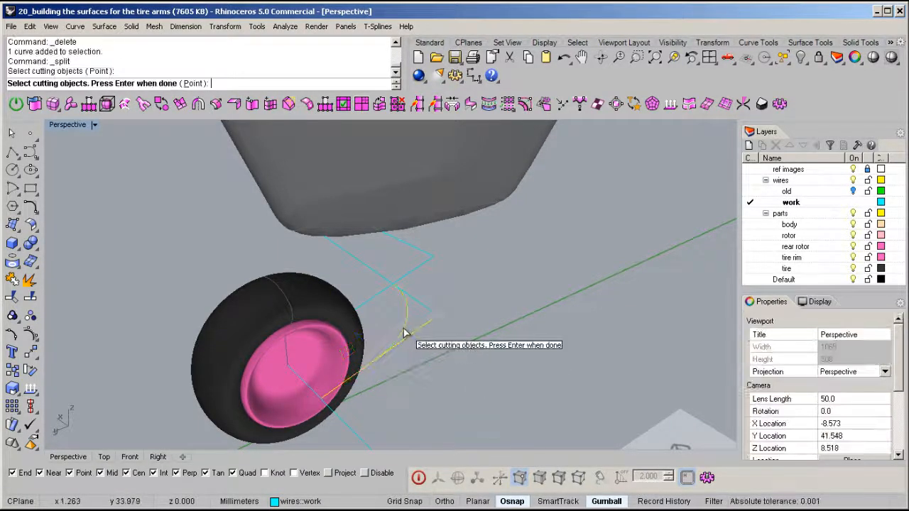
{"action": "key", "text": "Return"}
{"action": "right_click_drag", "start_coordinate": [362, 380], "coordinate": [575, 283]}
{"action": "right_click_drag", "start_coordinate": [473, 264], "coordinate": [399, 211]}
Split the original guide curve with the corner arc, and delete its wheel-side portion and the sideways construction line.
{"action": "left_click", "coordinate": [438, 216]}
{"action": "scroll", "coordinate": [434, 263], "scroll_direction": "up", "scroll_amount": 5}
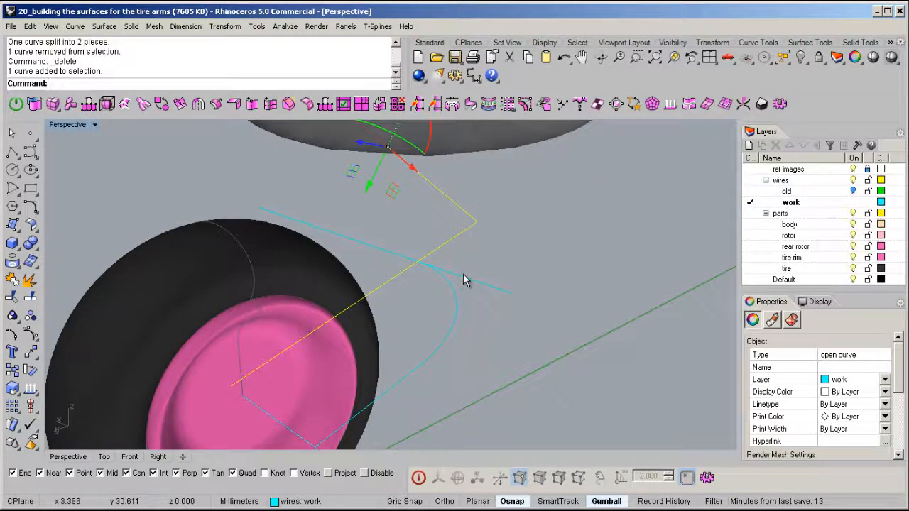
{"action": "mouse_move", "coordinate": [463, 280]}
{"action": "right_mouse_down"}
{"action": "mouse_move", "coordinate": [447, 271]}
{"action": "mouse_move", "coordinate": [464, 273]}
{"action": "right_mouse_up"}
{"action": "key", "text": "ctrl+shift+s"}
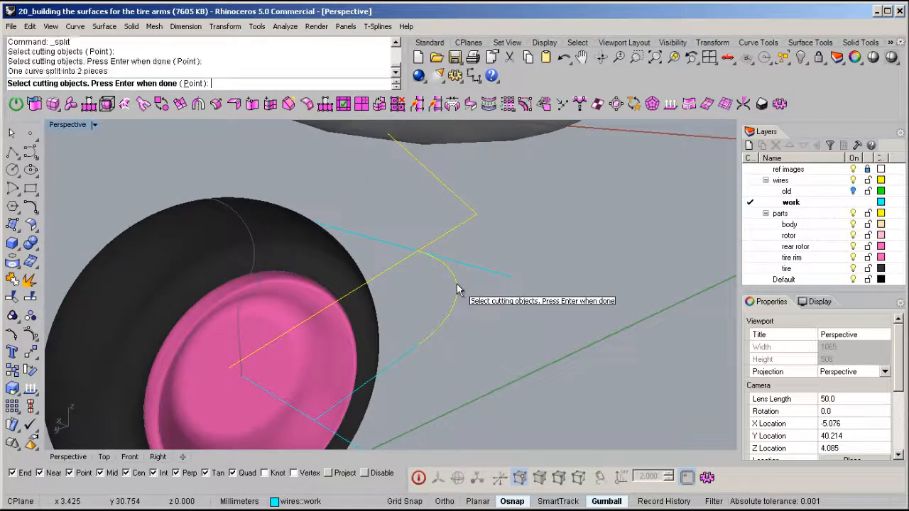
{"action": "key", "text": "Return"}
{"action": "left_click", "coordinate": [435, 242], "text": "ctrl"}
{"action": "key", "text": "Delete"}
{"action": "right_click_drag", "start_coordinate": [436, 244], "coordinate": [170, 179]}
{"action": "left_click", "coordinate": [498, 269]}
{"action": "key", "text": "Delete"}
Explode the remaining original guide curve into two segments and join them again.
{"action": "left_click", "coordinate": [302, 287]}
{"action": "middle_click", "coordinate": [171, 178]}
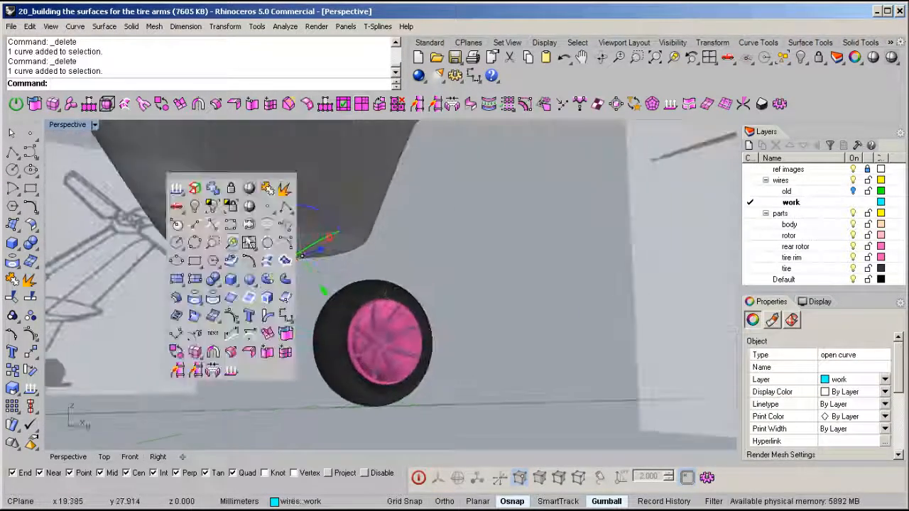
{"action": "left_click", "coordinate": [284, 189]}
{"action": "right_click_drag", "start_coordinate": [288, 298], "coordinate": [171, 281]}
{"action": "left_click", "coordinate": [215, 328]}
{"action": "left_click", "coordinate": [243, 252]}
{"action": "scroll", "coordinate": [242, 253], "scroll_direction": "up", "scroll_amount": 2}
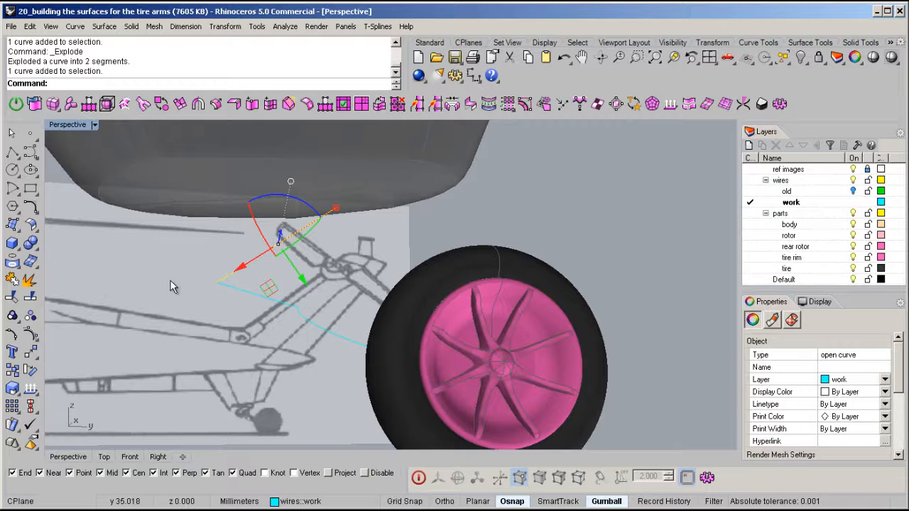
{"action": "left_click", "coordinate": [242, 297], "text": "shift"}
{"action": "middle_click", "coordinate": [247, 279]}
{"action": "left_click", "coordinate": [264, 202]}
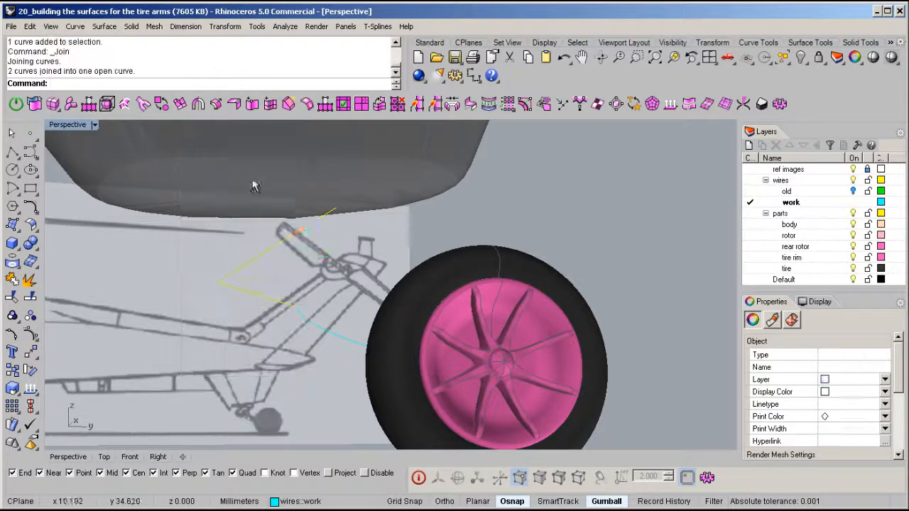
In the Right view, explode the remaining bent guide curve into its two segments.
{"action": "double_click", "coordinate": [68, 124]}
{"action": "double_click", "coordinate": [404, 290]}
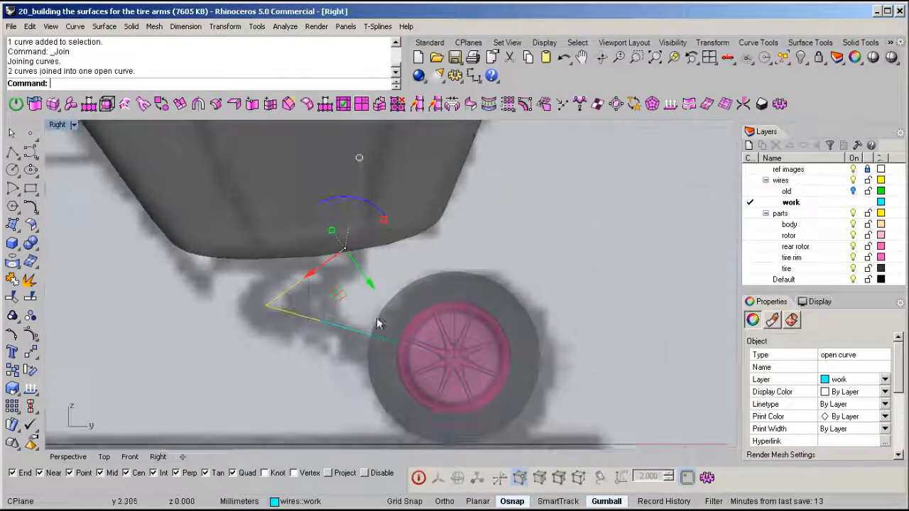
{"action": "scroll", "coordinate": [306, 334], "scroll_direction": "up", "scroll_amount": 5}
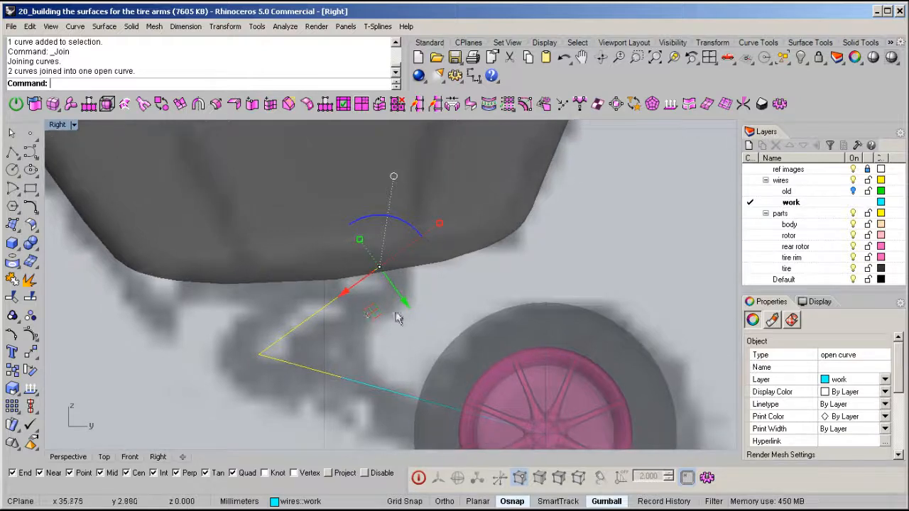
{"action": "left_click_drag", "start_coordinate": [402, 306], "coordinate": [426, 333]}
{"action": "key", "text": "ctrl+z"}
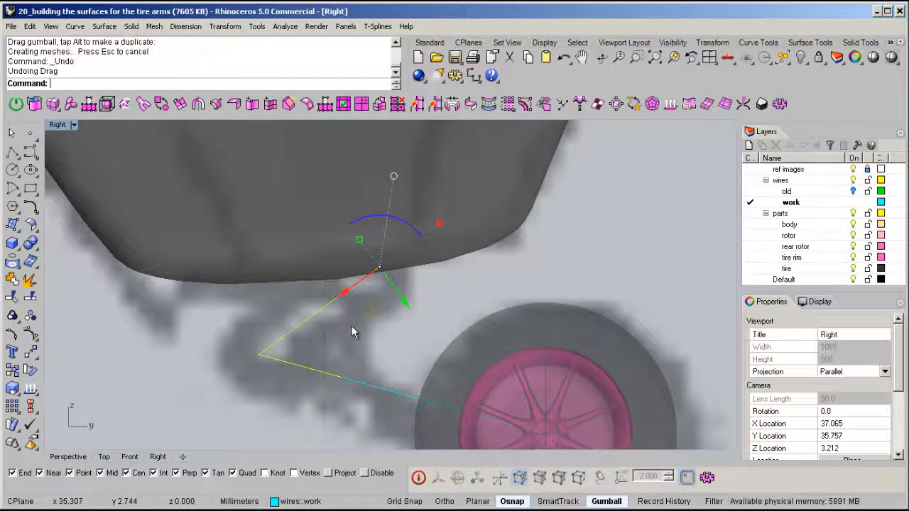
{"action": "middle_click", "coordinate": [387, 259]}
{"action": "left_click", "coordinate": [385, 257]}
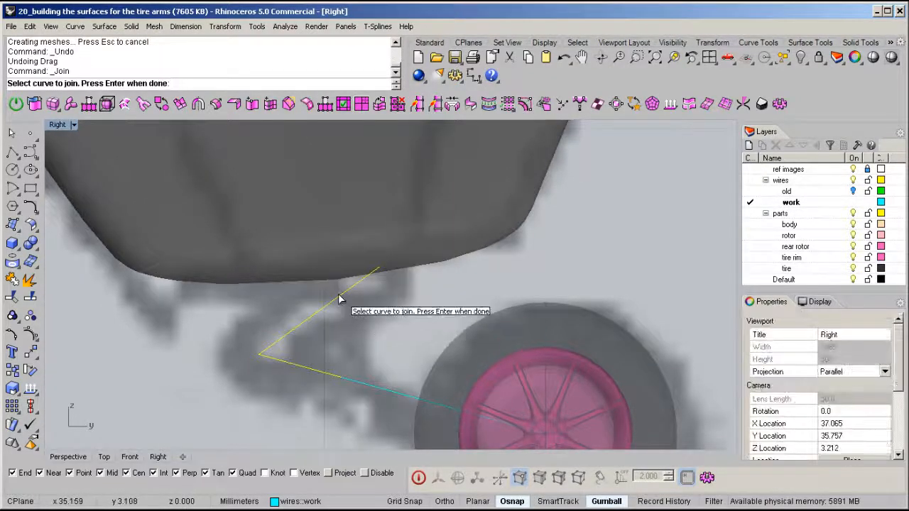
{"action": "left_click", "coordinate": [337, 298]}
{"action": "middle_click", "coordinate": [335, 301]}
{"action": "left_click", "coordinate": [385, 211]}
Duplicate the guide curve's upper segment and shift the two parallel lines to either side of the original position.
{"action": "left_click", "coordinate": [275, 312]}
{"action": "left_click", "coordinate": [309, 318]}
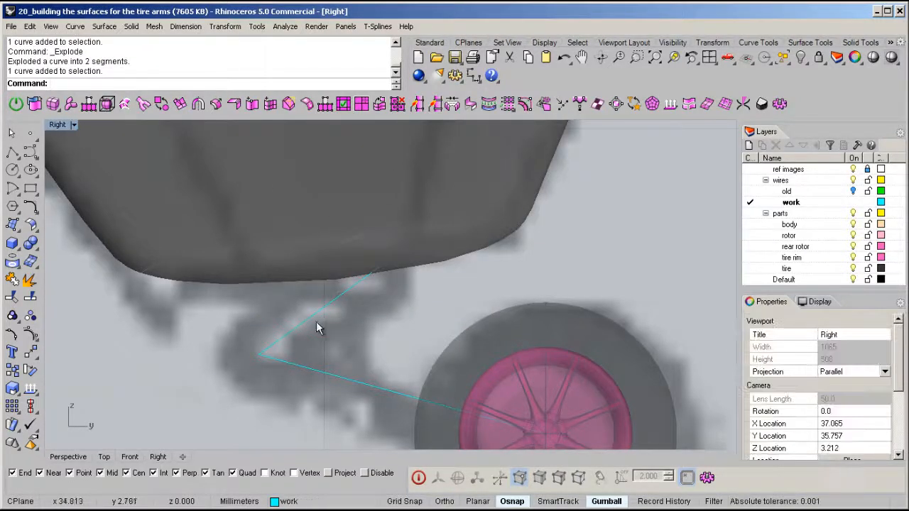
{"action": "left_click", "coordinate": [316, 314]}
{"action": "left_click_drag", "start_coordinate": [344, 345], "coordinate": [319, 330]}
{"action": "right_click_drag", "start_coordinate": [246, 392], "coordinate": [270, 384]}
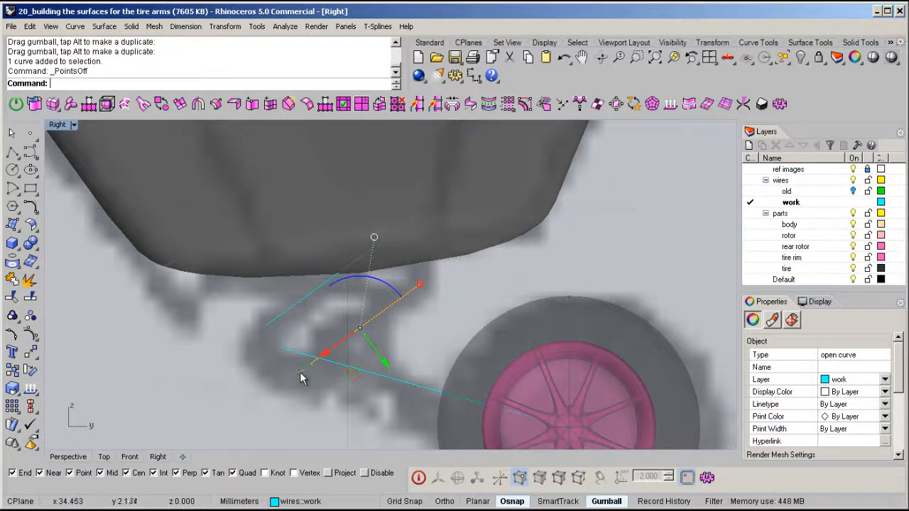
Move the lower end points of the two parallel lines outward to follow the strut in the reference image.
{"action": "left_click", "coordinate": [300, 375]}
{"action": "left_click_drag", "start_coordinate": [300, 376], "coordinate": [279, 367]}
{"action": "left_click", "coordinate": [271, 317]}
{"action": "left_click", "coordinate": [267, 326]}
{"action": "left_click_drag", "start_coordinate": [267, 326], "coordinate": [248, 343]}
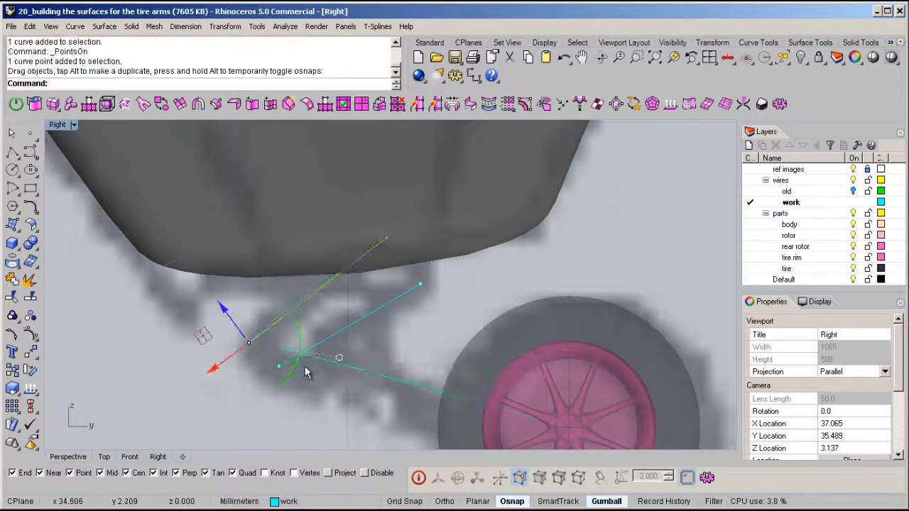
Draw a circle tangent to both strut lines at their lower ends.
{"action": "middle_click", "coordinate": [287, 346]}
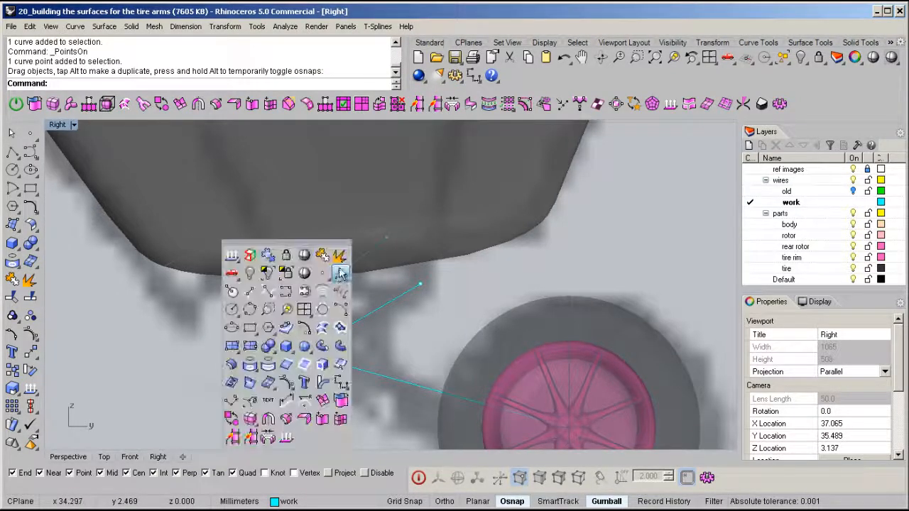
{"action": "left_click", "coordinate": [323, 311]}
{"action": "left_click", "coordinate": [304, 302]}
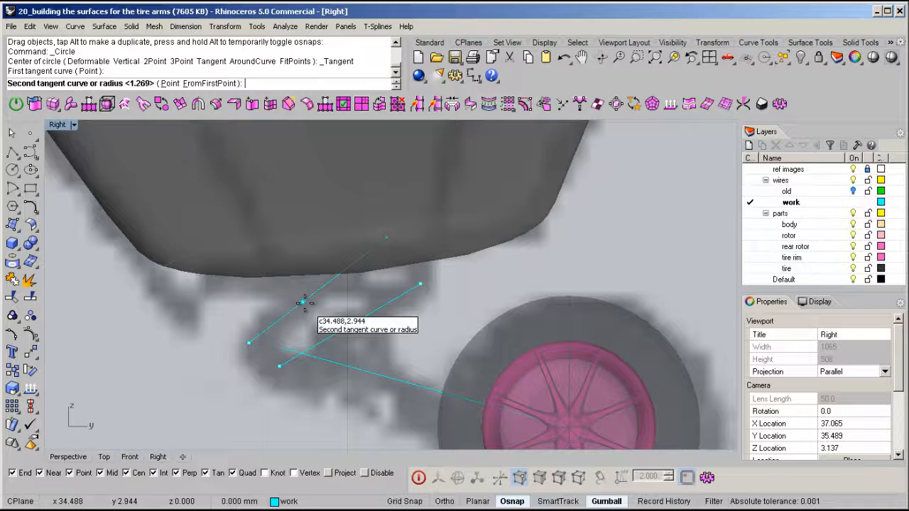
{"action": "left_click", "coordinate": [323, 339]}
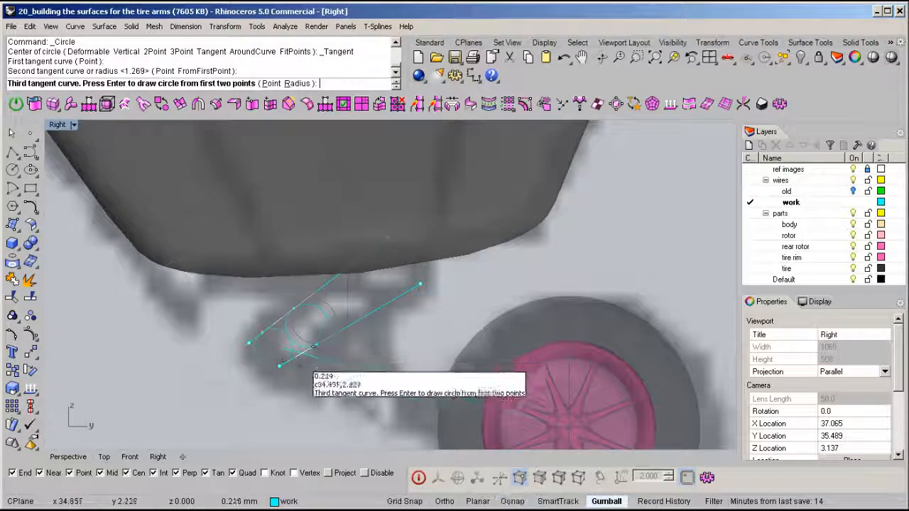
{"action": "left_click", "coordinate": [279, 366]}
{"action": "scroll", "coordinate": [278, 363], "scroll_direction": "up", "scroll_amount": 3}
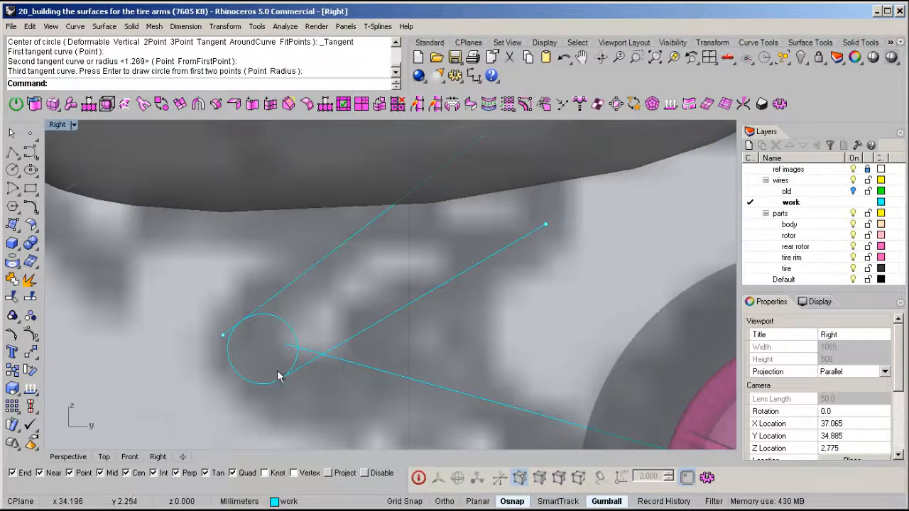
Split the circle at the two strut lines and delete its inner part, leaving the rounded lower end.
{"action": "left_click", "coordinate": [265, 384]}
{"action": "key", "text": "ctrl+shift+s"}
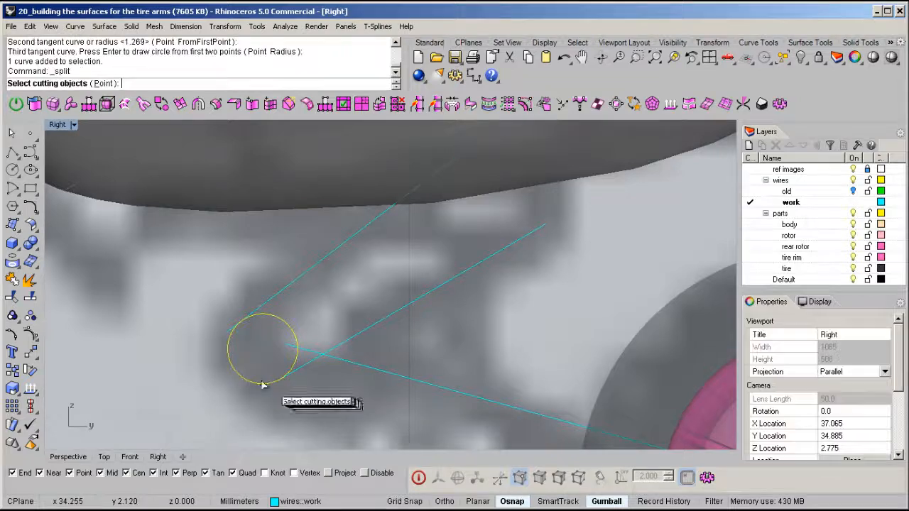
{"action": "left_click", "coordinate": [288, 374]}
{"action": "left_click", "coordinate": [257, 312]}
{"action": "key", "text": "Return"}
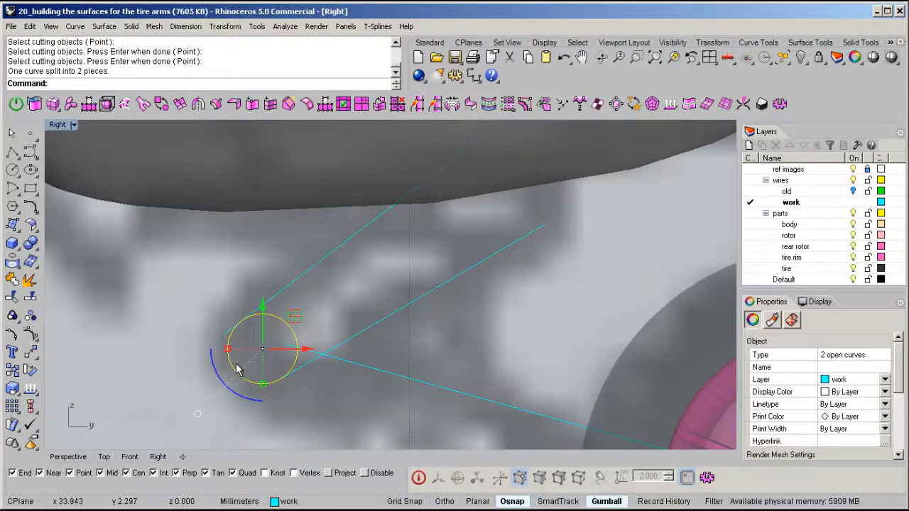
{"action": "key", "text": "Delete"}
Remove the upper strut line's overhang beyond the rounded lower end and join both lines and the arc into one curve.
{"action": "left_click", "coordinate": [228, 334]}
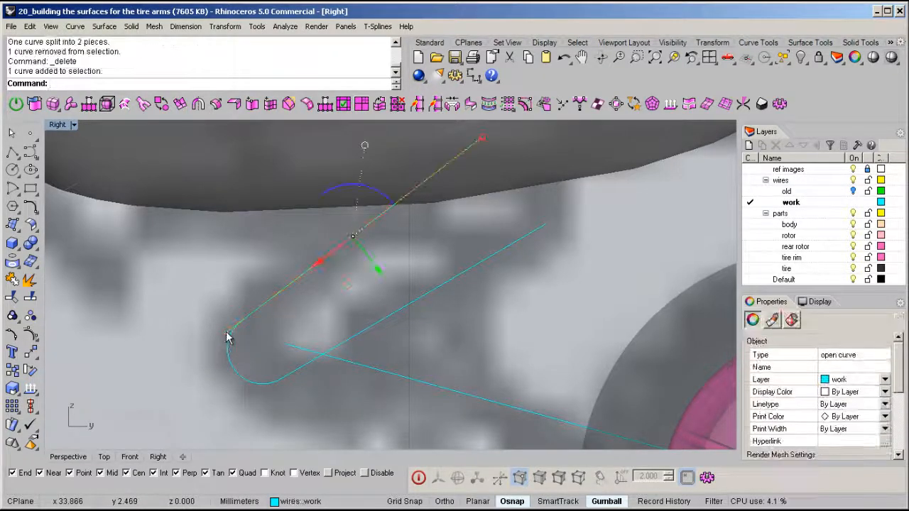
{"action": "left_click", "coordinate": [228, 344]}
{"action": "left_click", "coordinate": [258, 312], "text": "ctrl"}
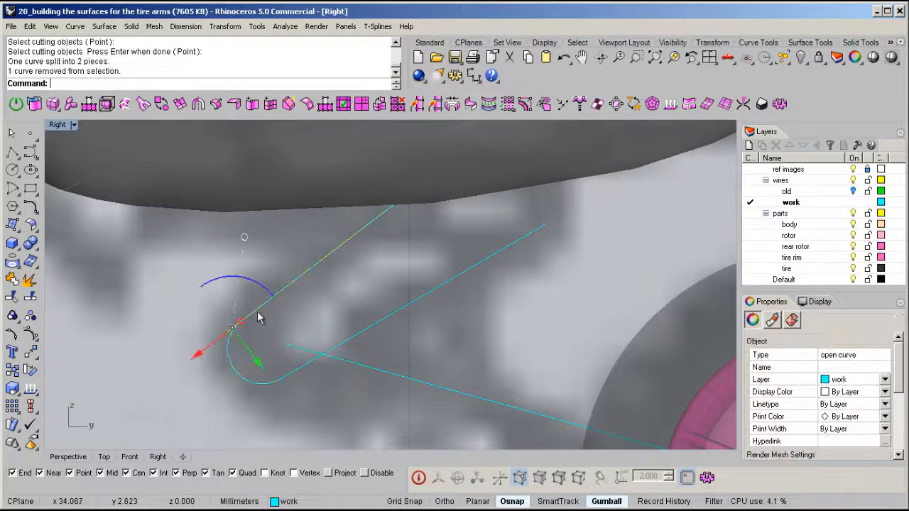
{"action": "left_click_drag", "start_coordinate": [274, 276], "coordinate": [238, 339]}
{"action": "left_click", "coordinate": [286, 377], "text": "shift"}
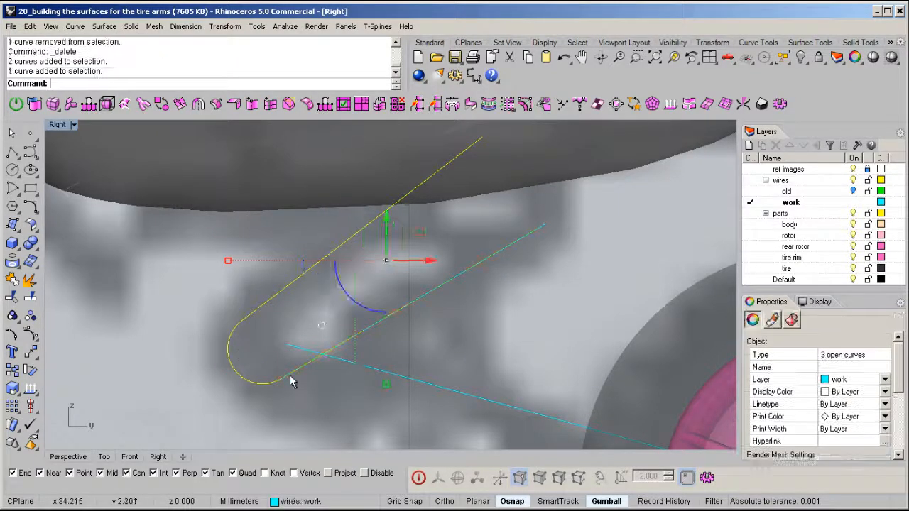
{"action": "middle_click", "coordinate": [288, 373]}
{"action": "left_click", "coordinate": [323, 285]}
Draw a polyline inside the fuselage that connects the upper ends of the two strut lines with a vertical and a short top segment.
{"action": "scroll", "coordinate": [454, 290], "scroll_direction": "down", "scroll_amount": 3}
{"action": "middle_click", "coordinate": [454, 288]}
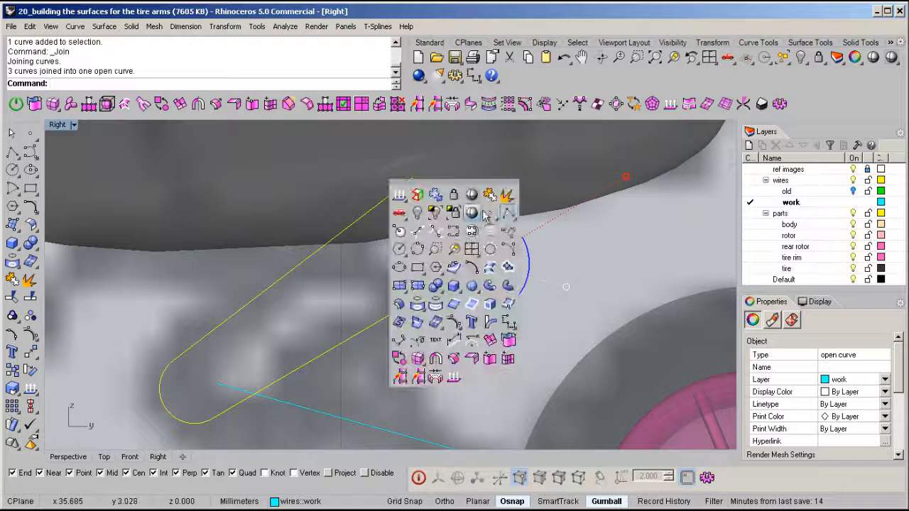
{"action": "left_click", "coordinate": [508, 213]}
{"action": "left_click", "coordinate": [474, 265]}
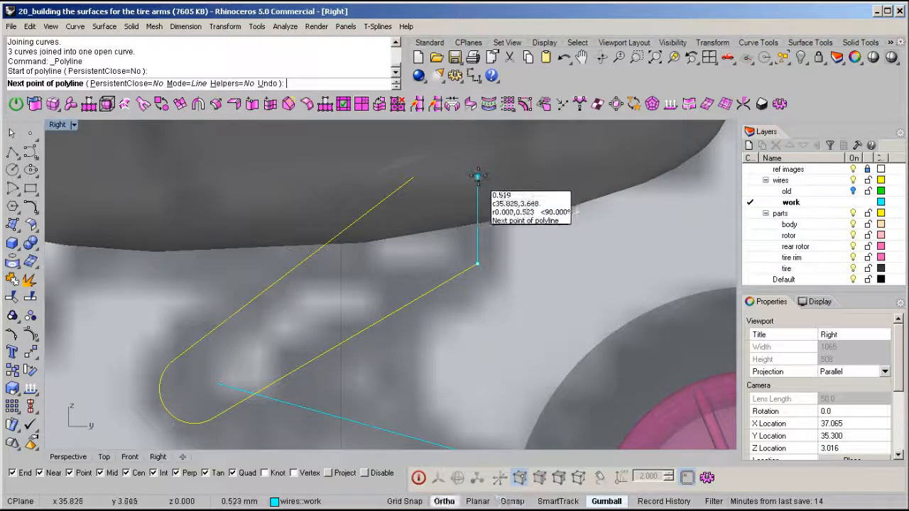
{"action": "left_click", "coordinate": [478, 169], "text": "shift"}
{"action": "left_click", "coordinate": [414, 176]}
{"action": "right_click", "coordinate": [451, 169]}
Explode the strut outline and the connecting polyline, and join all segments into one closed curve.
{"action": "left_click", "coordinate": [460, 173], "text": "shift"}
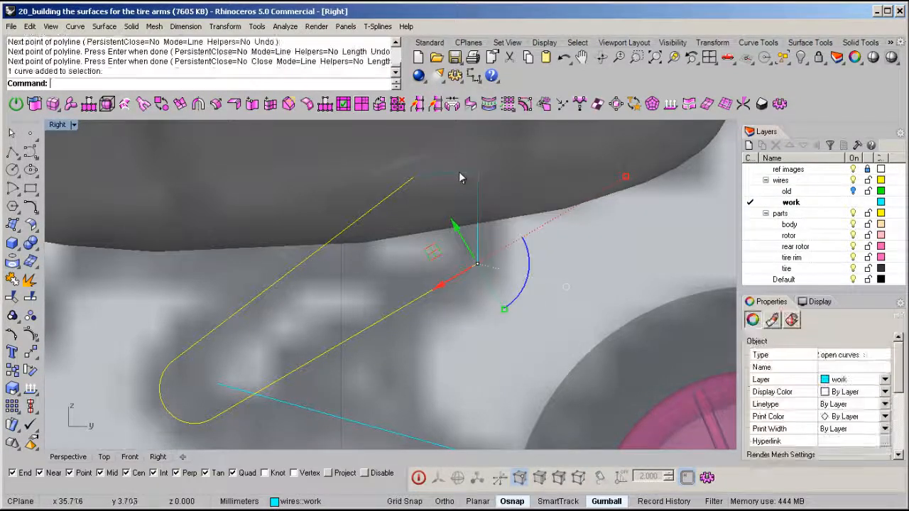
{"action": "middle_click", "coordinate": [102, 161]}
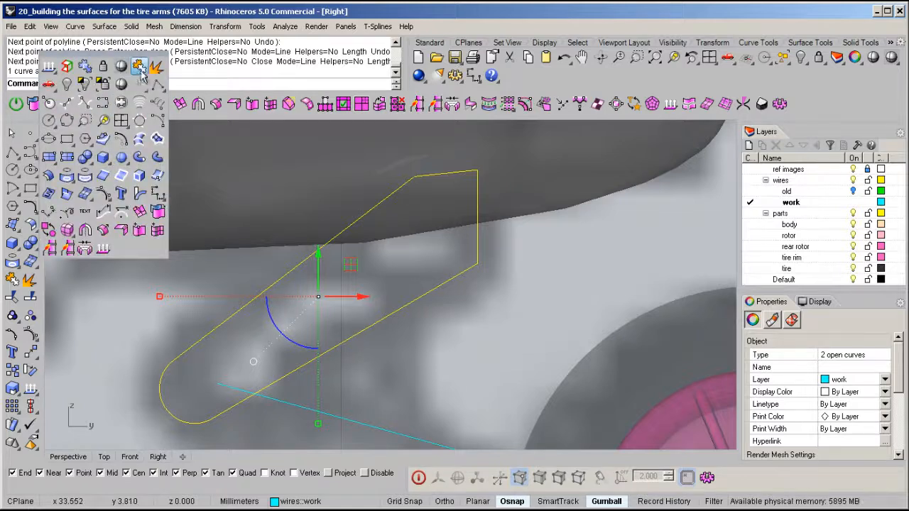
{"action": "left_click", "coordinate": [156, 69]}
{"action": "middle_click", "coordinate": [274, 292]}
{"action": "left_click", "coordinate": [307, 203]}
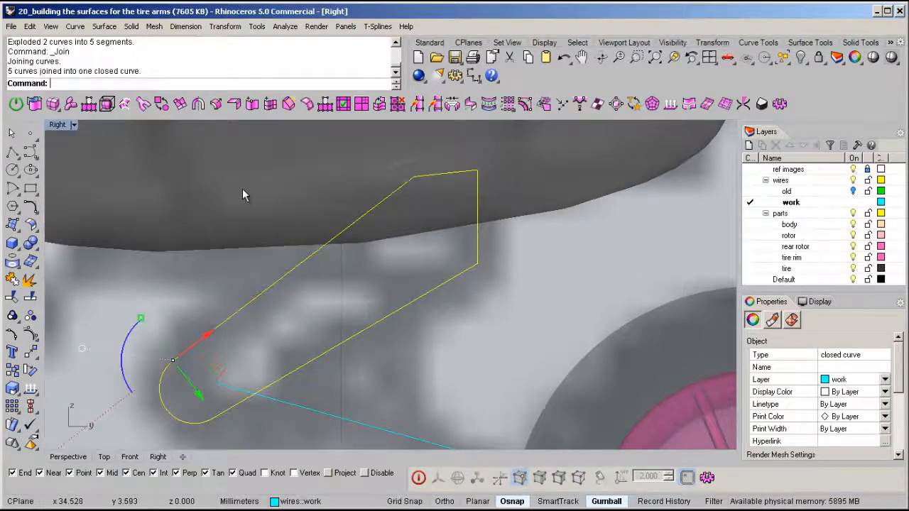
Extrude the closed strut profile about 0.2 mm to both sides and cap its ends into a solid.
{"action": "double_click", "coordinate": [57, 125]}
{"action": "right_click_drag", "start_coordinate": [582, 205], "coordinate": [603, 212]}
{"action": "key", "text": "ctrl+e"}
{"action": "right_click_drag", "start_coordinate": [559, 174], "coordinate": [541, 194]}
{"action": "left_click", "coordinate": [555, 190]}
{"action": "scroll", "coordinate": [541, 194], "scroll_direction": "up", "scroll_amount": 2}
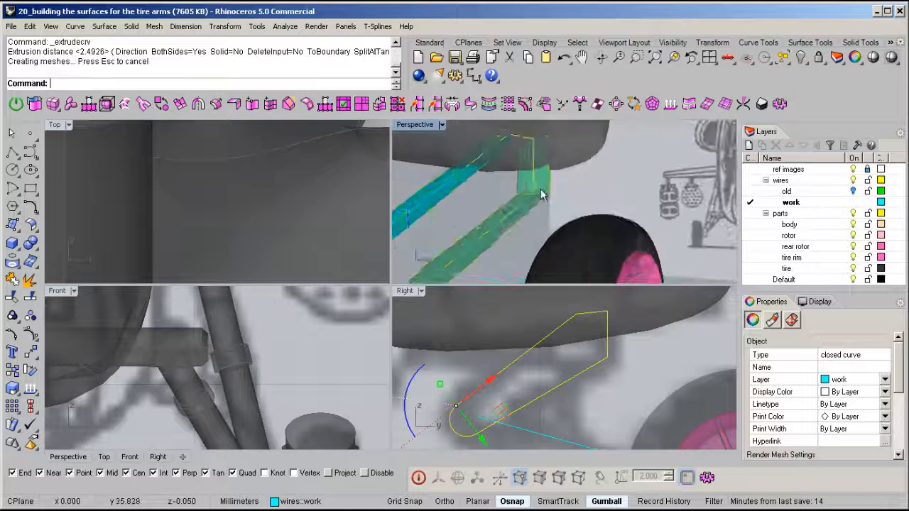
{"action": "double_click", "coordinate": [407, 125]}
{"action": "scroll", "coordinate": [483, 189], "scroll_direction": "down", "scroll_amount": 5}
{"action": "mouse_move", "coordinate": [446, 250]}
{"action": "right_mouse_down"}
{"action": "mouse_move", "coordinate": [422, 269]}
{"action": "mouse_move", "coordinate": [421, 212]}
{"action": "mouse_move", "coordinate": [334, 270]}
{"action": "mouse_move", "coordinate": [279, 166]}
{"action": "mouse_move", "coordinate": [310, 282]}
{"action": "right_mouse_up"}
{"action": "scroll", "coordinate": [311, 282], "scroll_direction": "up", "scroll_amount": 5}
Draw a cylinder centred on the strut's rounded lower end, smaller than its outline and extending about 0.1 mm to both sides of the strut face.
{"action": "middle_click", "coordinate": [252, 297]}
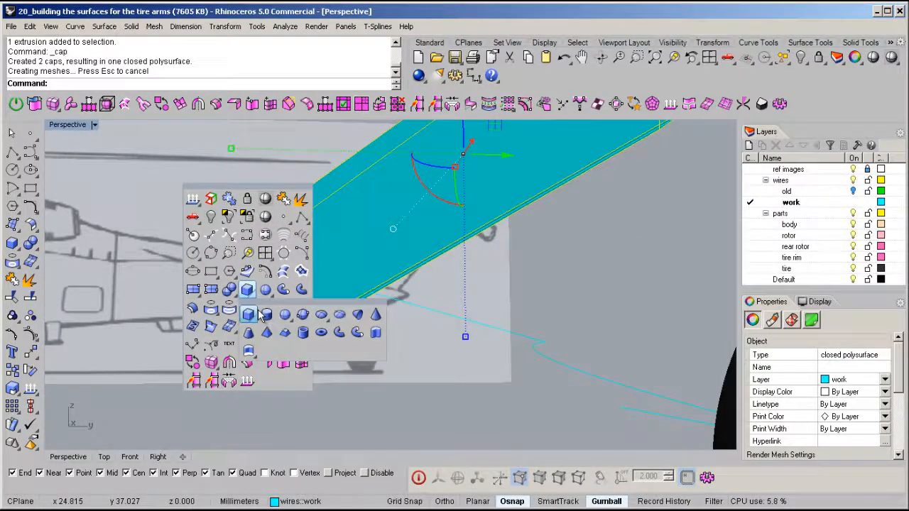
{"action": "left_click", "coordinate": [266, 317]}
{"action": "right_click_drag", "start_coordinate": [343, 307], "coordinate": [293, 350]}
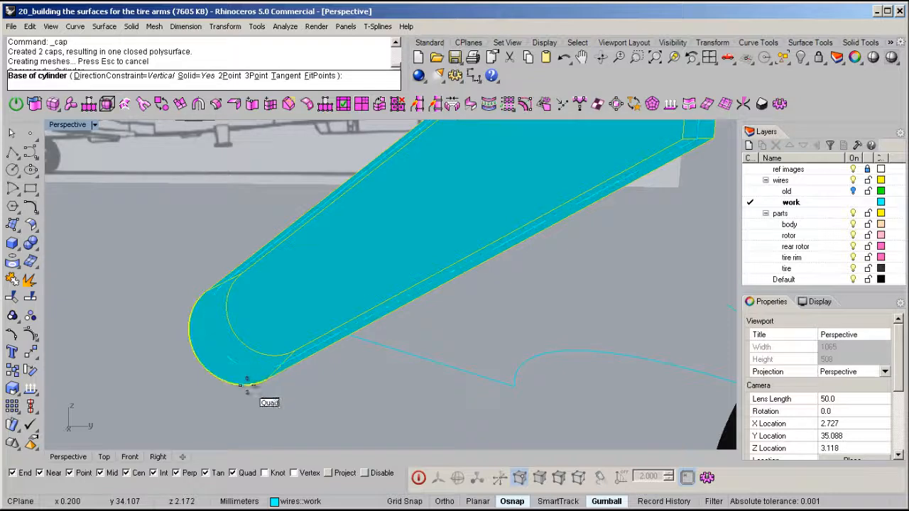
{"action": "left_click", "coordinate": [252, 382]}
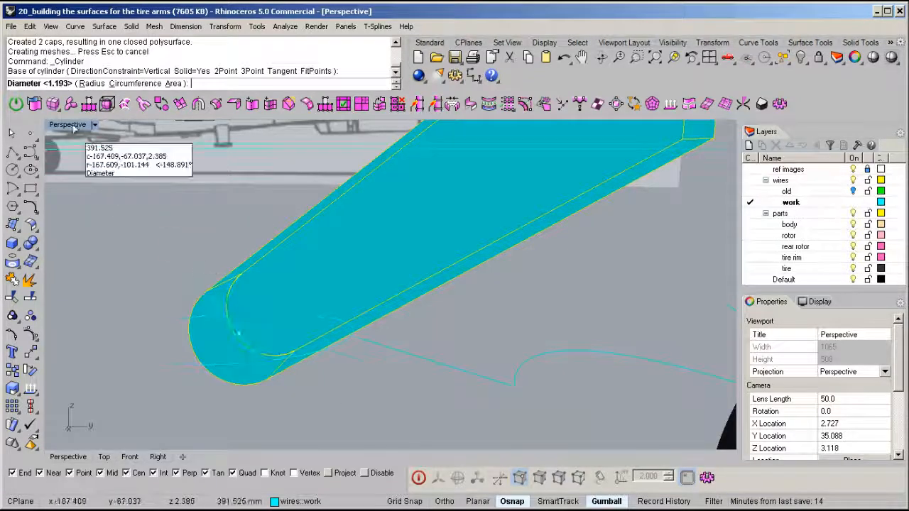
{"action": "double_click", "coordinate": [71, 125]}
{"action": "scroll", "coordinate": [472, 426], "scroll_direction": "up", "scroll_amount": 6}
{"action": "right_click_drag", "start_coordinate": [458, 428], "coordinate": [464, 379]}
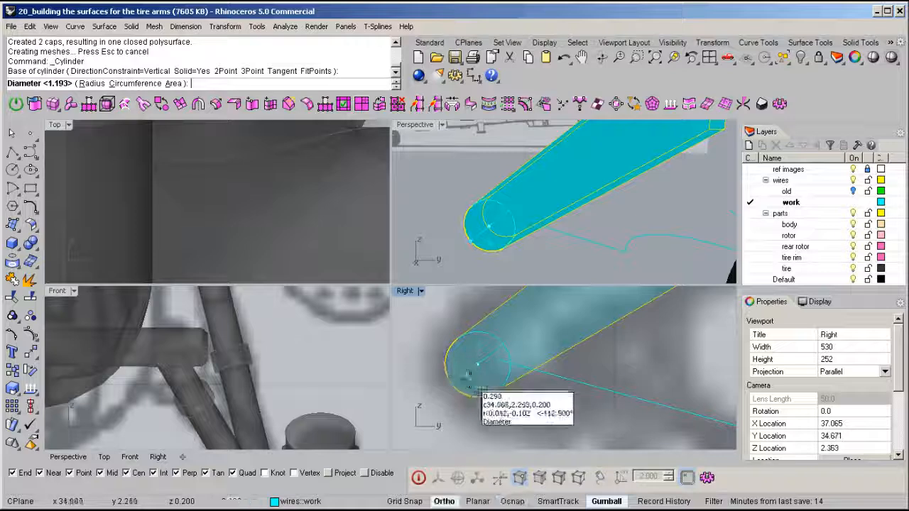
{"action": "left_click", "coordinate": [477, 386]}
{"action": "scroll", "coordinate": [156, 398], "scroll_direction": "up", "scroll_amount": 5}
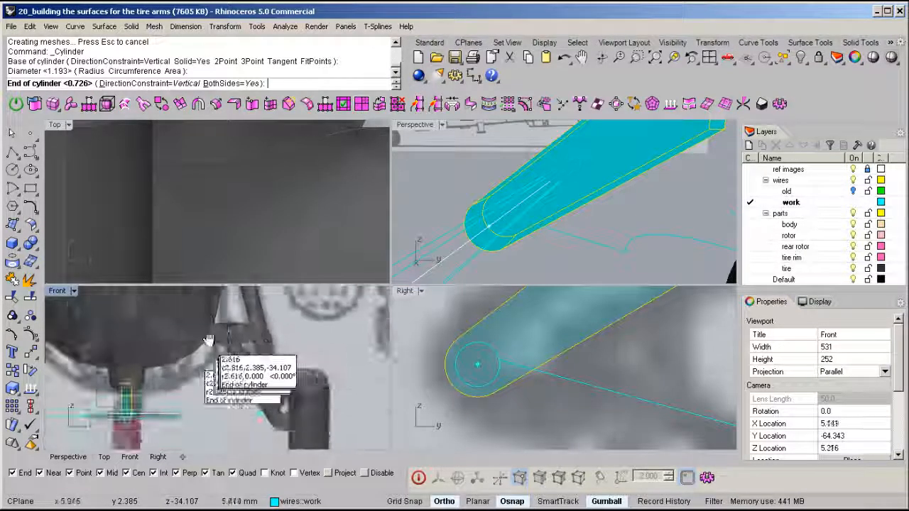
{"action": "scroll", "coordinate": [147, 412], "scroll_direction": "up", "scroll_amount": 3}
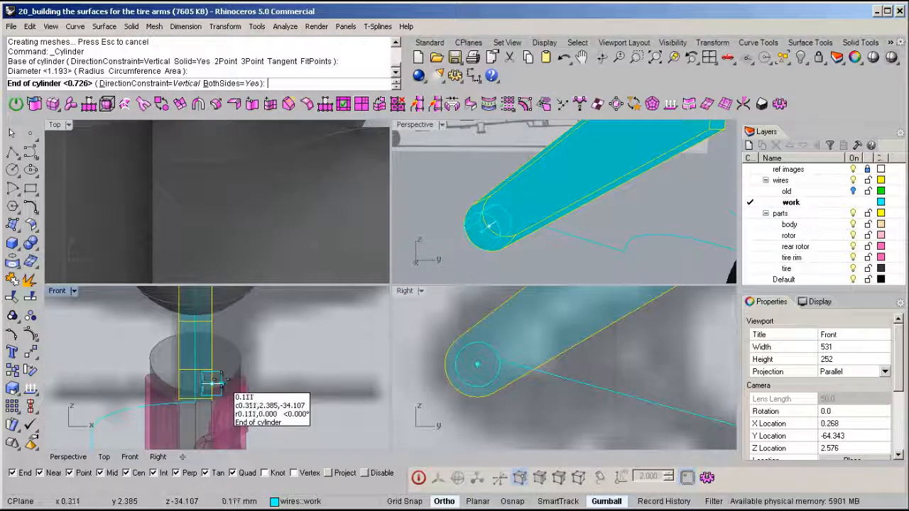
{"action": "left_click", "coordinate": [213, 384]}
Stretch and centre the small cylinder sideways so that it passes through the strut and protrudes on both sides.
{"action": "left_click", "coordinate": [222, 394]}
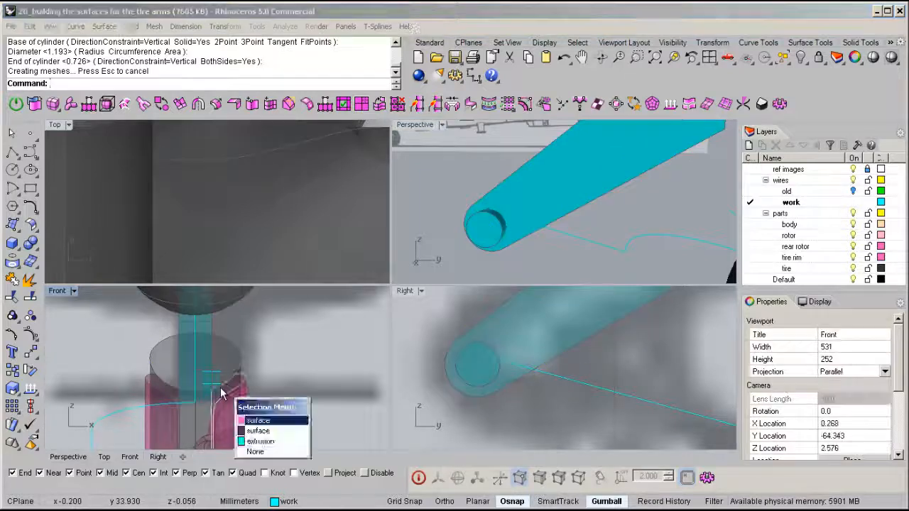
{"action": "left_click", "coordinate": [497, 231]}
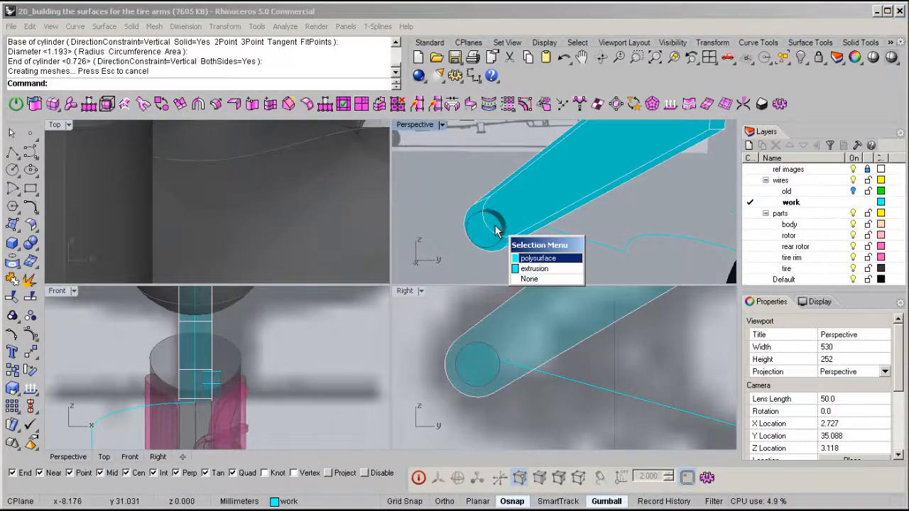
{"action": "left_click", "coordinate": [534, 269]}
{"action": "scroll", "coordinate": [206, 370], "scroll_direction": "up", "scroll_amount": 3}
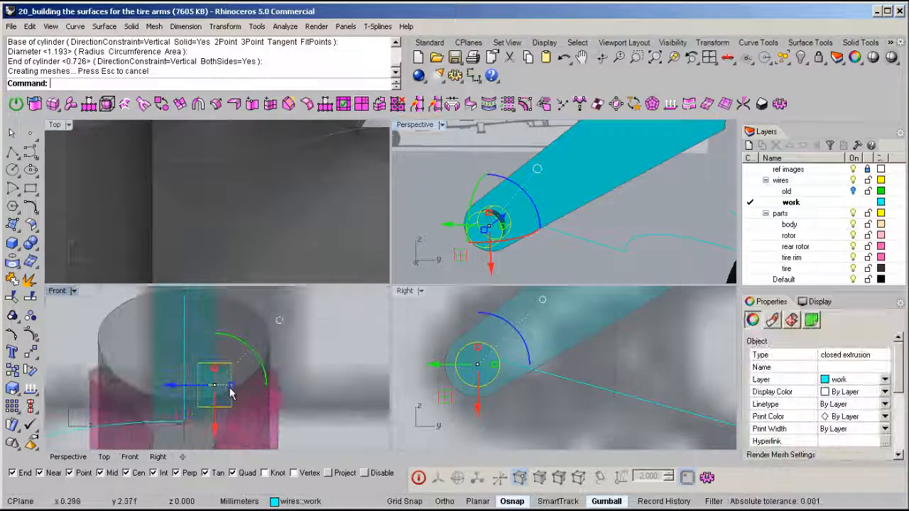
{"action": "left_click_drag", "start_coordinate": [171, 387], "coordinate": [142, 395]}
{"action": "left_click", "coordinate": [447, 187]}
{"action": "right_click_drag", "start_coordinate": [454, 188], "coordinate": [491, 235]}
{"action": "left_click", "coordinate": [580, 211]}
{"action": "middle_click", "coordinate": [498, 218]}
{"action": "left_click", "coordinate": [550, 218]}
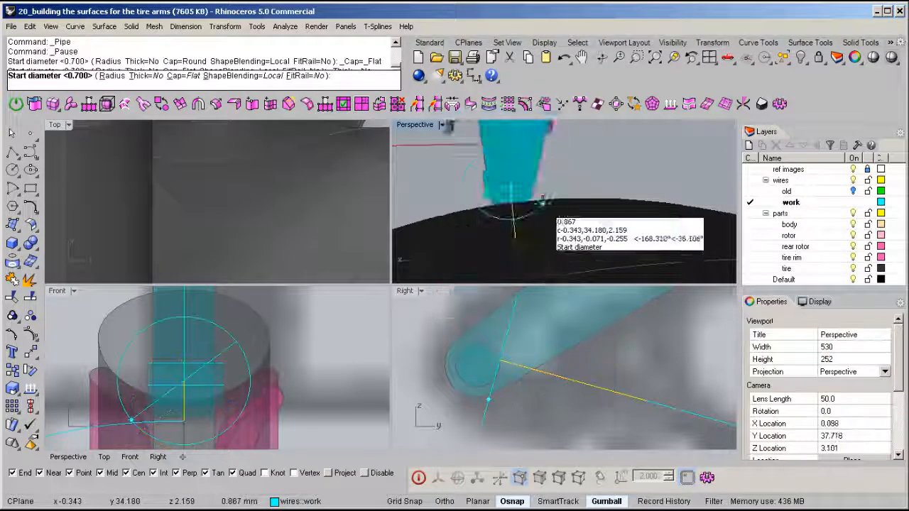
{"action": "key", "text": "Escape"}
Pipe the straight arm segment below the strut with round caps and a diameter of 0.32 mm at both ends.
{"action": "middle_click", "coordinate": [533, 211]}
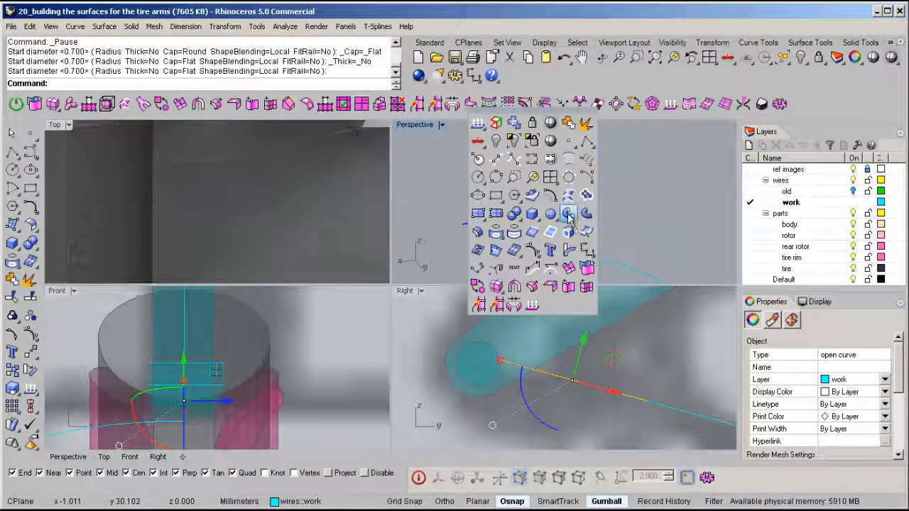
{"action": "left_click", "coordinate": [569, 215]}
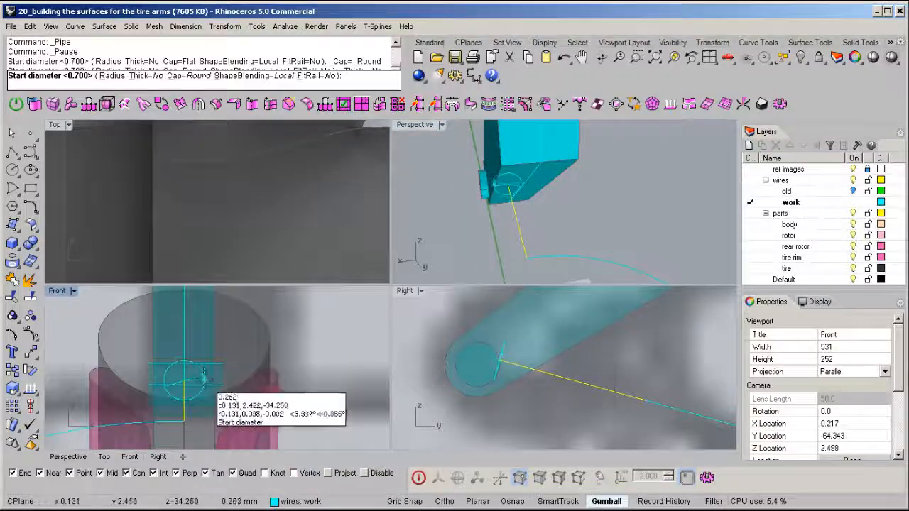
{"action": "left_click", "coordinate": [208, 381]}
{"action": "key", "text": "Return"}
{"action": "key", "text": "Return"}
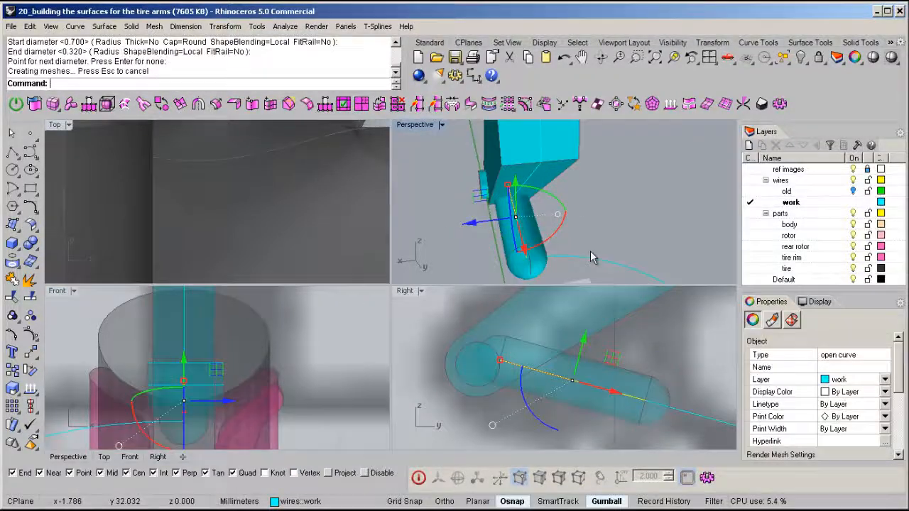
Try to pipe the arm's curved segment over the tail wheel with round caps and a 0.32 mm diameter.
{"action": "key", "text": "Return"}
{"action": "key", "text": "Return"}
{"action": "key", "text": "Return"}
{"action": "key", "text": "Return"}
{"action": "scroll", "coordinate": [639, 205], "scroll_direction": "down", "scroll_amount": 5}
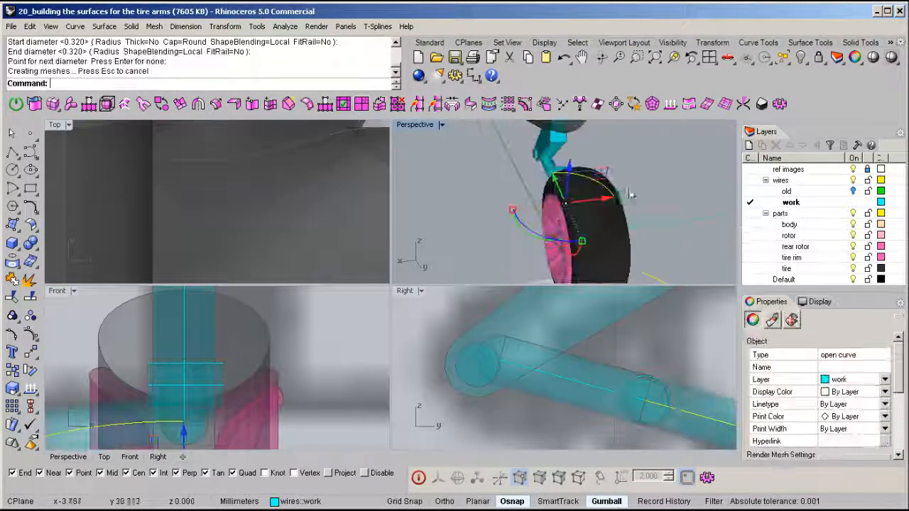
{"action": "right_click_drag", "start_coordinate": [611, 213], "coordinate": [533, 223]}
{"action": "scroll", "coordinate": [554, 220], "scroll_direction": "up", "scroll_amount": 3}
{"action": "key", "text": "ctrl+z"}
Join the arm's curved segment with its neighbouring lower segment and pipe the joined curve at 0.32 mm diameter with round caps.
{"action": "left_click", "coordinate": [584, 188], "text": "shift"}
{"action": "middle_click", "coordinate": [585, 178]}
{"action": "left_click", "coordinate": [618, 90]}
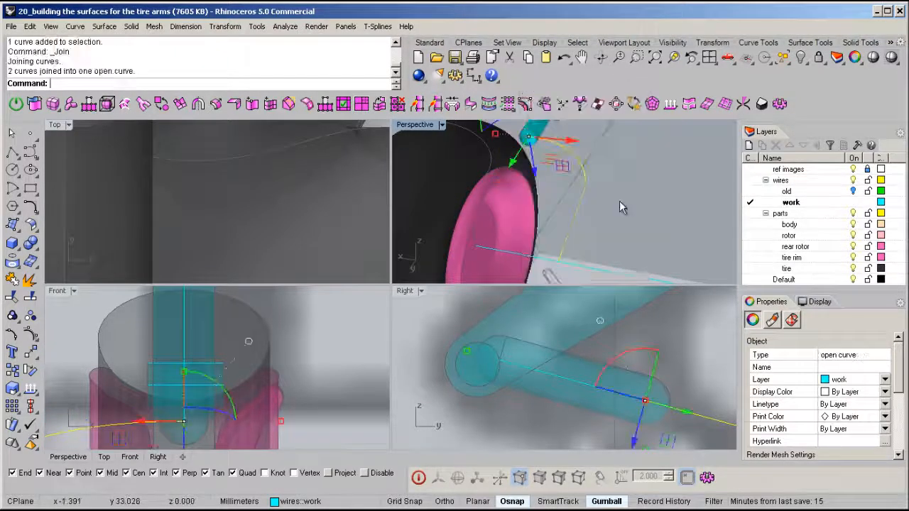
{"action": "middle_click", "coordinate": [593, 172]}
{"action": "left_click", "coordinate": [653, 206]}
{"action": "key", "text": "Return"}
{"action": "key", "text": "Return"}
{"action": "key", "text": "Return"}
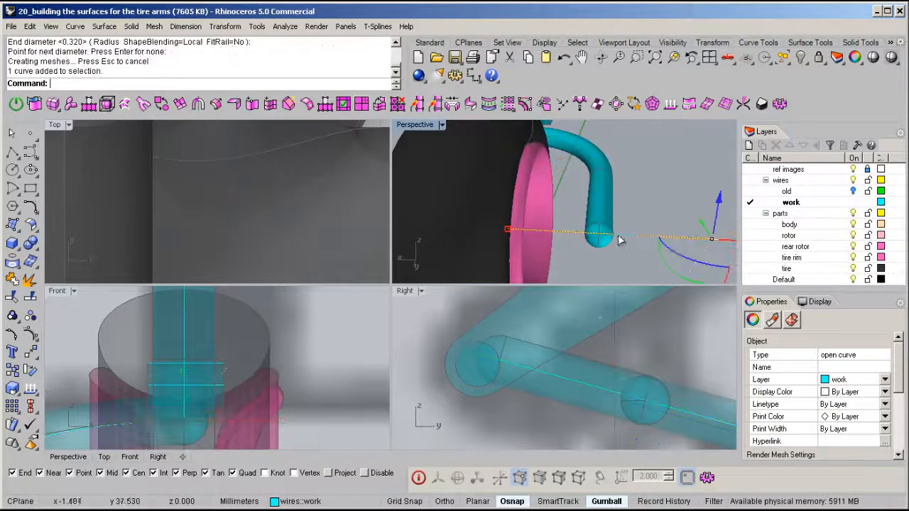
Split the tail wheel's axle line using the arm curve as the cutting object.
{"action": "key", "text": "ctrl+shift+s"}
{"action": "left_click", "coordinate": [600, 215]}
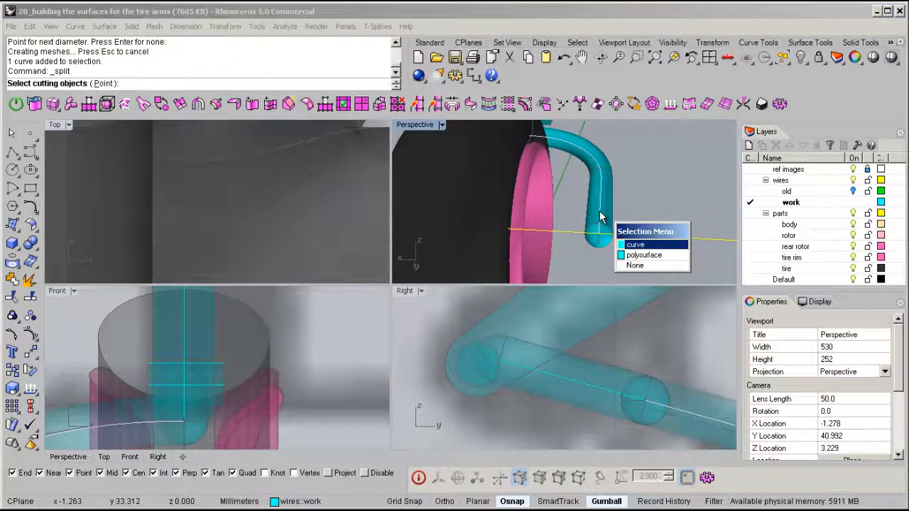
{"action": "key", "text": "Return"}
{"action": "key", "text": "Return"}
Pipe the axle segment between the arm's lower end and the wheel rim with the same diameter as the arm.
{"action": "left_click", "coordinate": [568, 236]}
{"action": "middle_click", "coordinate": [568, 234]}
{"action": "left_click", "coordinate": [604, 235]}
{"action": "key", "text": "Return"}
{"action": "key", "text": "Return"}
{"action": "key", "text": "Return"}
{"action": "scroll", "coordinate": [643, 199], "scroll_direction": "down", "scroll_amount": 5}
{"action": "right_click_drag", "start_coordinate": [643, 198], "coordinate": [490, 178]}
{"action": "key", "text": "Escape"}
Select all the remaining construction curves and delete them.
{"action": "double_click", "coordinate": [411, 125]}
{"action": "scroll", "coordinate": [436, 185], "scroll_direction": "down", "scroll_amount": 4}
{"action": "right_click_drag", "start_coordinate": [454, 202], "coordinate": [465, 262]}
{"action": "key", "text": "F4"}
{"action": "key", "text": "F5"}
{"action": "key", "text": "Delete"}
{"action": "scroll", "coordinate": [319, 305], "scroll_direction": "down", "scroll_amount": 6}
{"action": "right_click_drag", "start_coordinate": [281, 307], "coordinate": [640, 259]}
{"action": "scroll", "coordinate": [433, 312], "scroll_direction": "down", "scroll_amount": 5}
{"action": "right_click_drag", "start_coordinate": [397, 328], "coordinate": [504, 318]}
{"action": "scroll", "coordinate": [541, 308], "scroll_direction": "down", "scroll_amount": 6}
{"action": "right_click_drag", "start_coordinate": [470, 320], "coordinate": [480, 318], "text": "shift"}
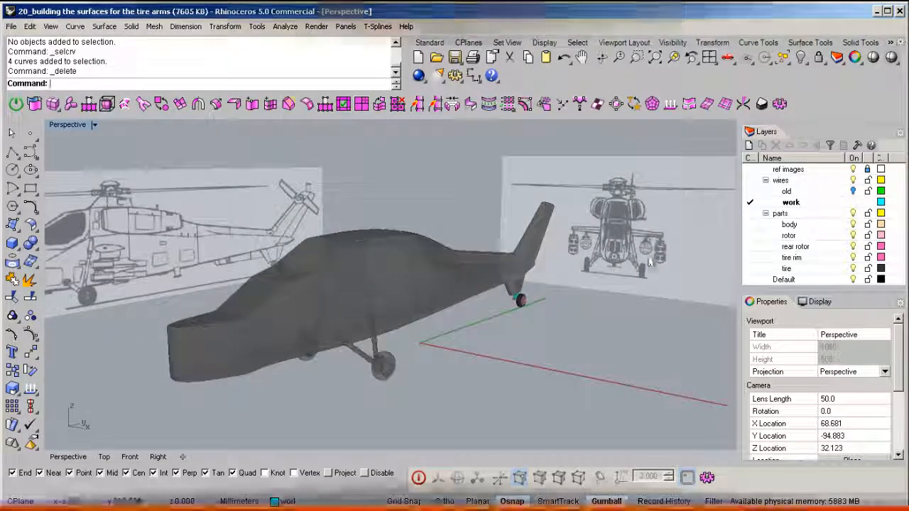